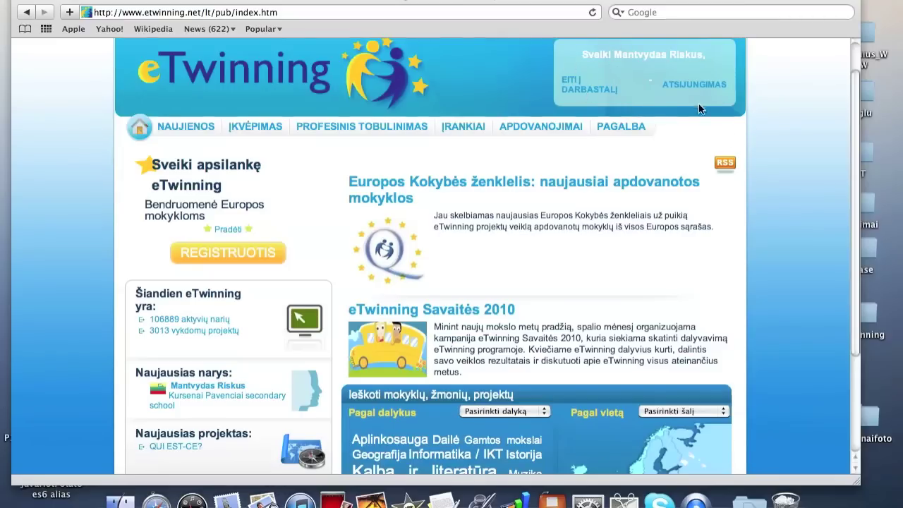
# - Check the portal's language choices without changing the language, and go to the eTwinning Desktop (Eiti į darbastalį)
pyautogui.scroll(2, 738, 140)
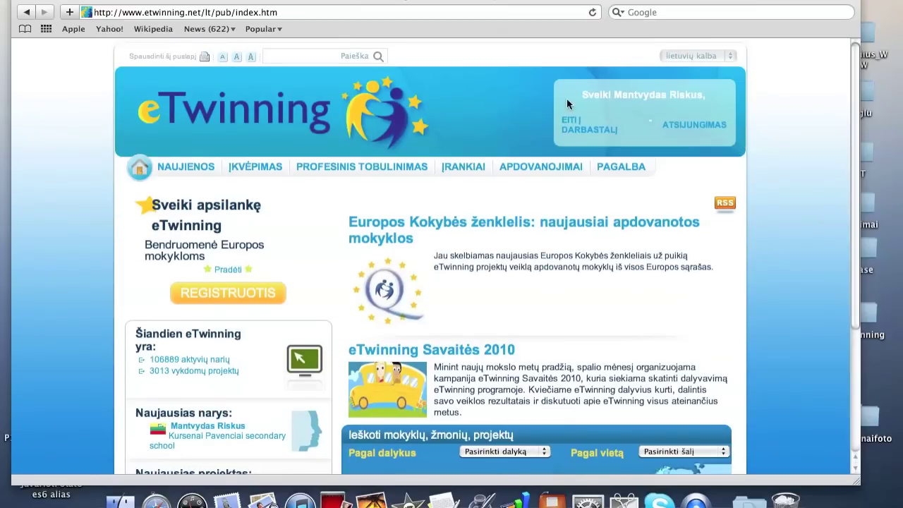
pyautogui.click(731, 58)
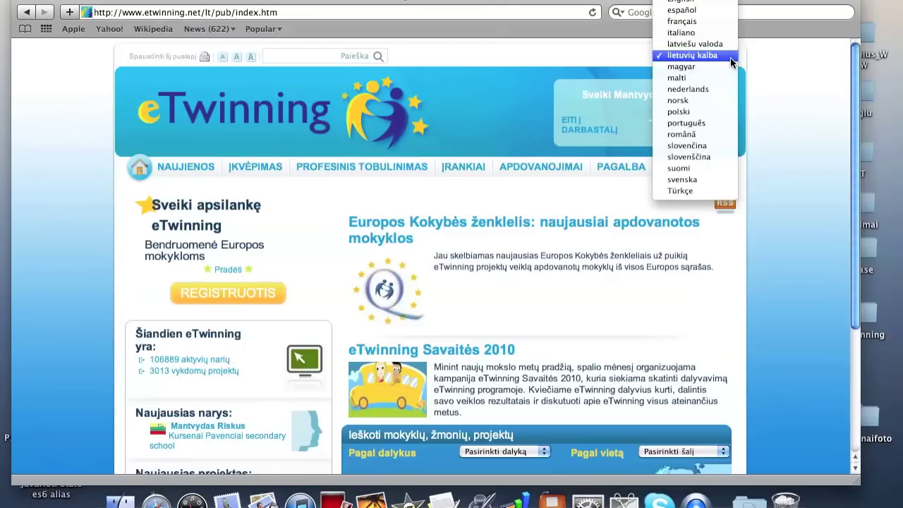
pyautogui.click(640, 123)
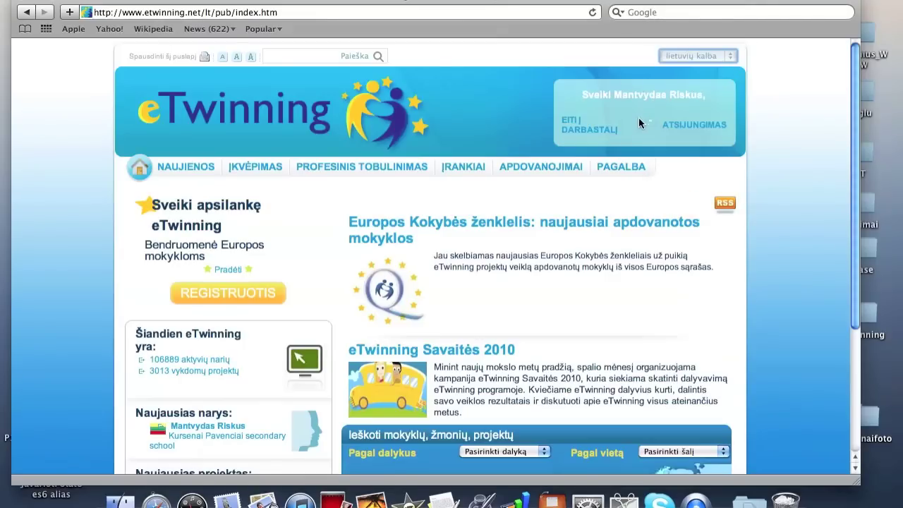
pyautogui.click(579, 129)
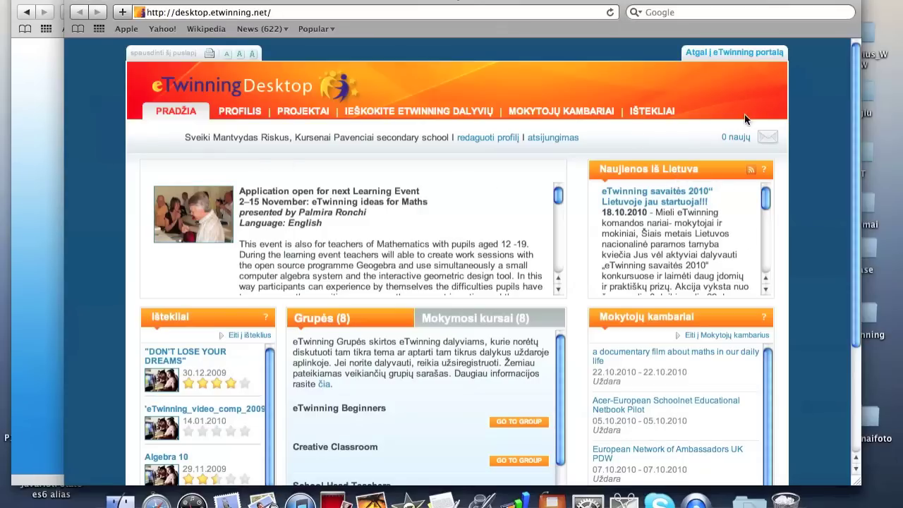
# - Examine the desktop home page's Grupės list and read through the learning courses under Mokymosi kursai
pyautogui.scroll(-4, 824, 112)
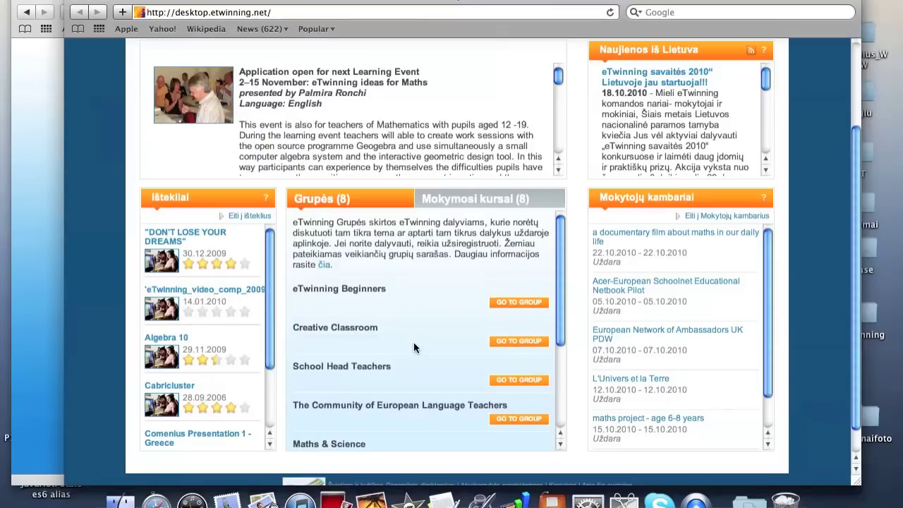
pyautogui.click(475, 204)
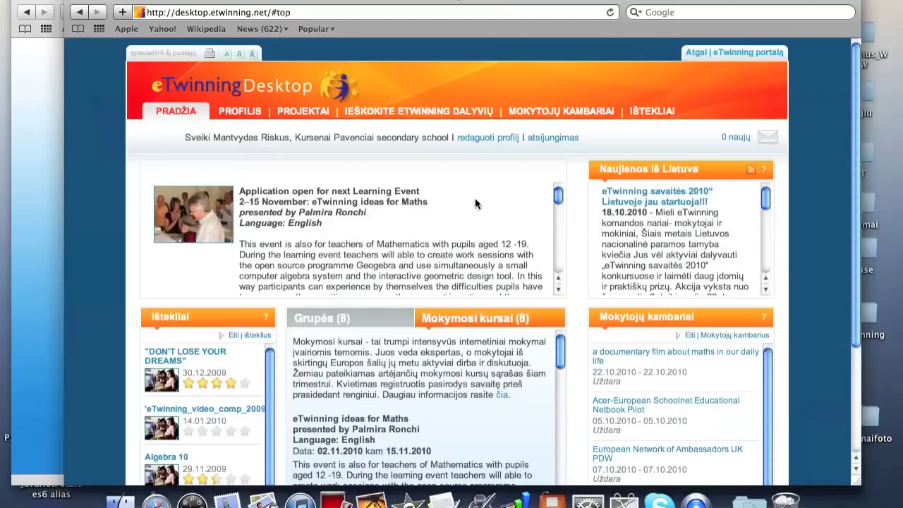
pyautogui.scroll(-2, 448, 360)
pyautogui.scroll(3, 446, 356)
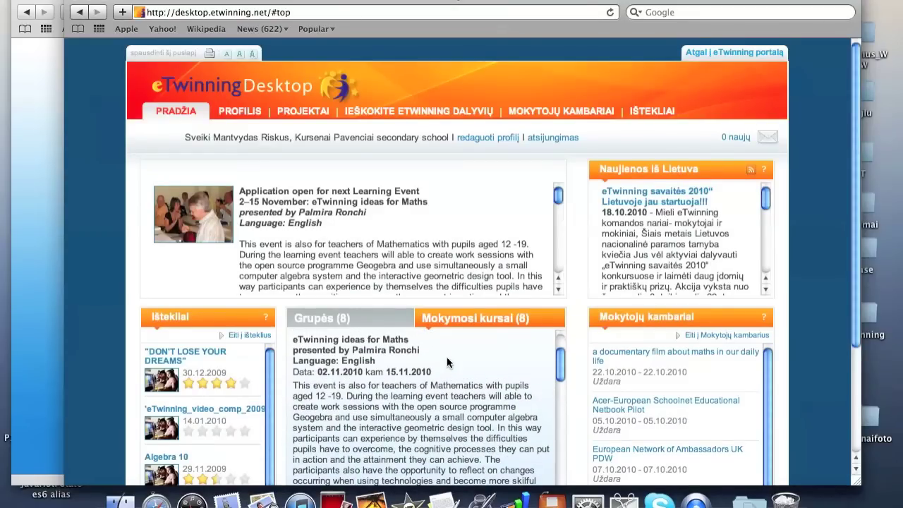
pyautogui.scroll(-4, 447, 356)
pyautogui.scroll(-4, 447, 356)
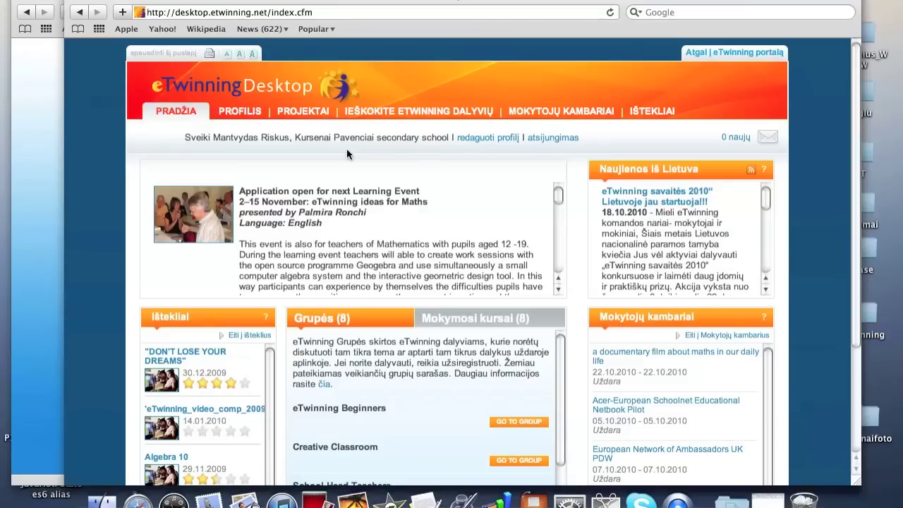
# - Open the teacher's profile for editing and look through the fields of the Personal section
pyautogui.click(451, 137)
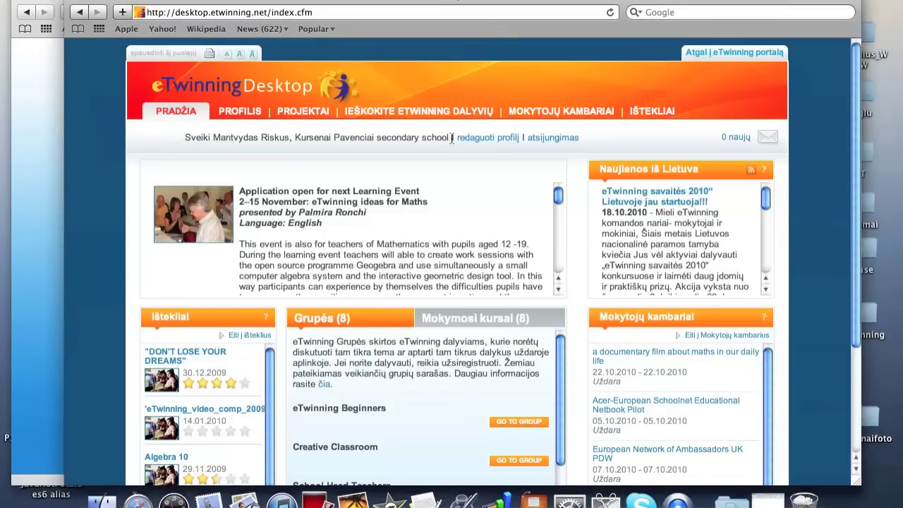
pyautogui.moveTo(451, 138); pyautogui.dragTo(526, 142)
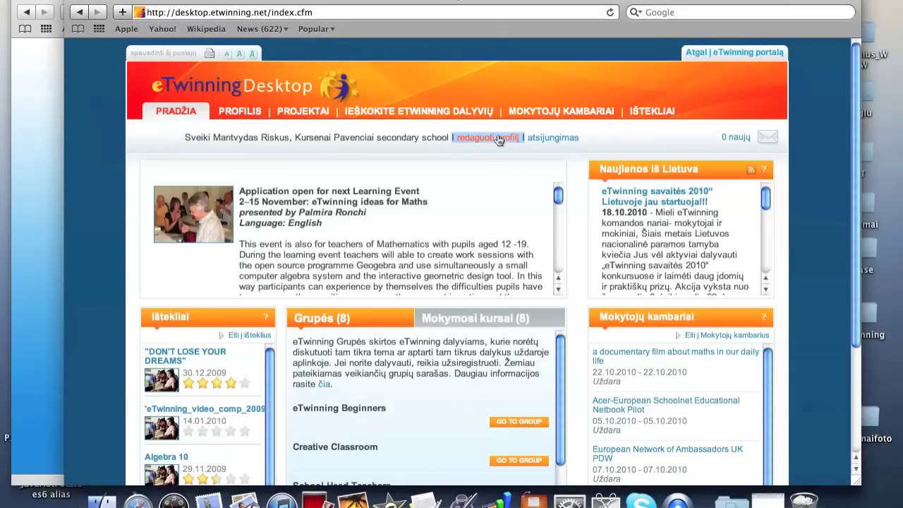
pyautogui.click(498, 140)
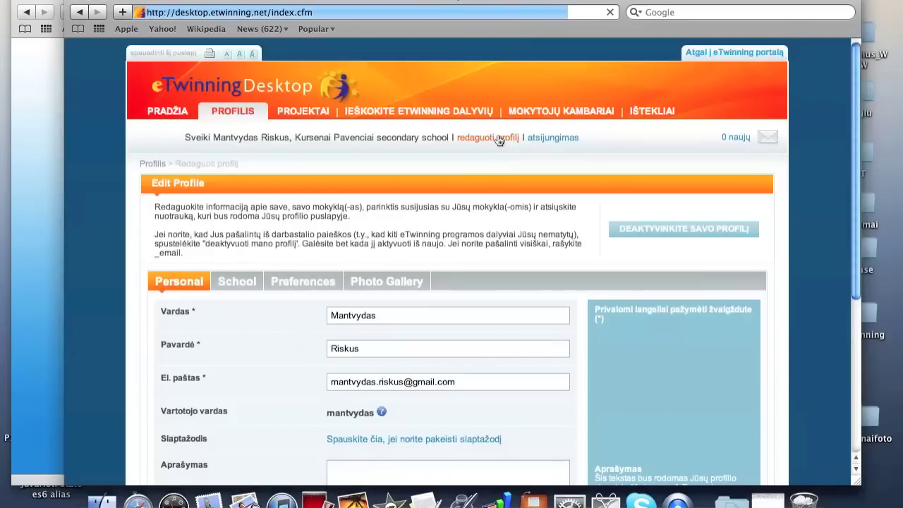
pyautogui.scroll(-5, 276, 343)
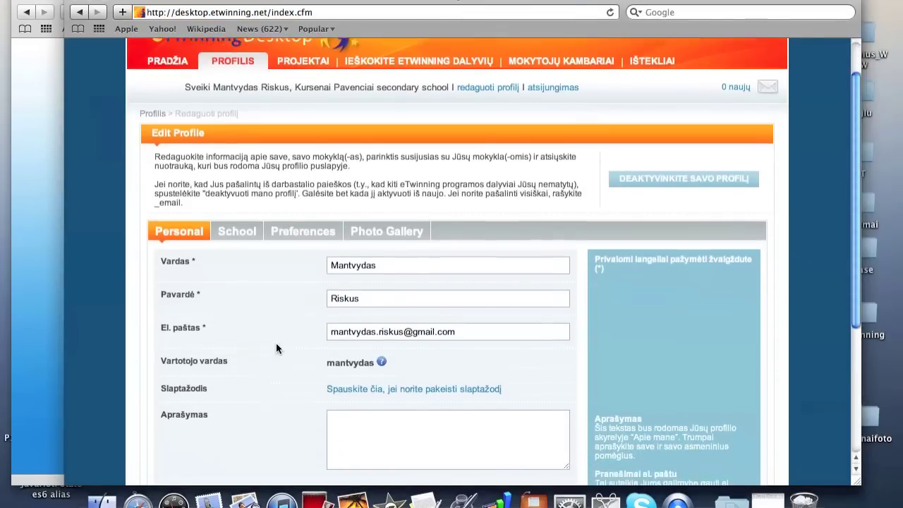
pyautogui.scroll(-4, 276, 343)
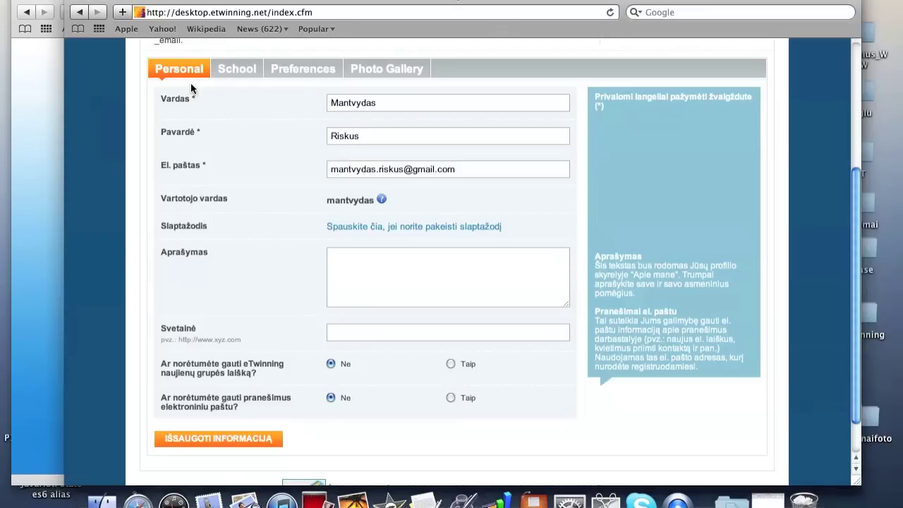
# - Review the profile's School details and its Preferences for project subjects, communication languages and pupil ages
pyautogui.click(237, 69)
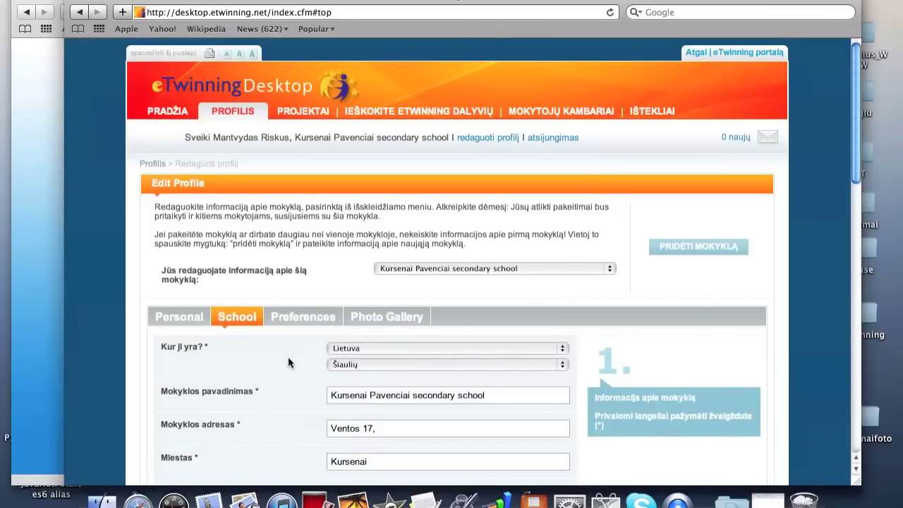
pyautogui.scroll(-8, 287, 357)
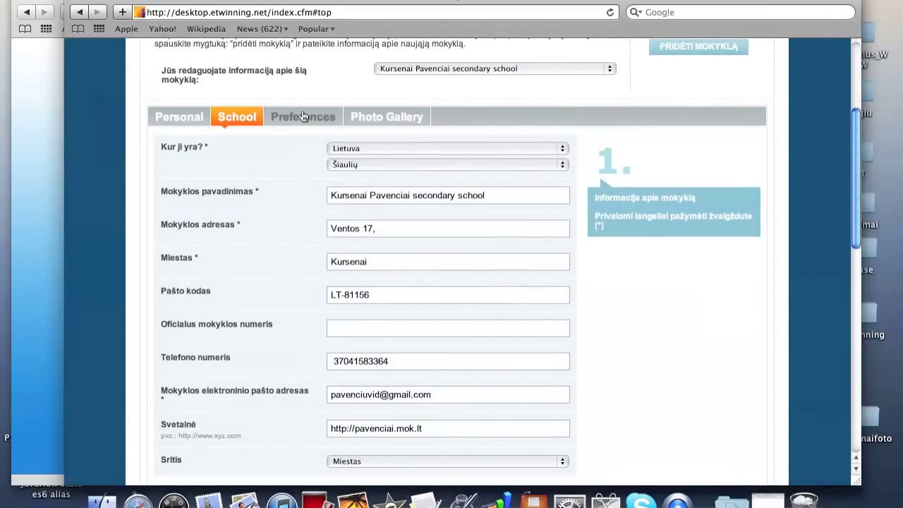
pyautogui.click(304, 116)
pyautogui.scroll(-6, 305, 358)
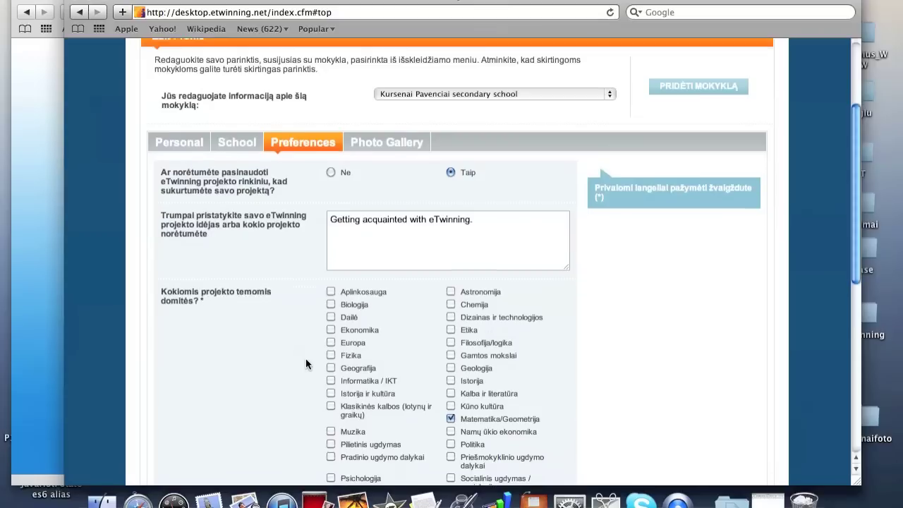
pyautogui.scroll(-10, 305, 359)
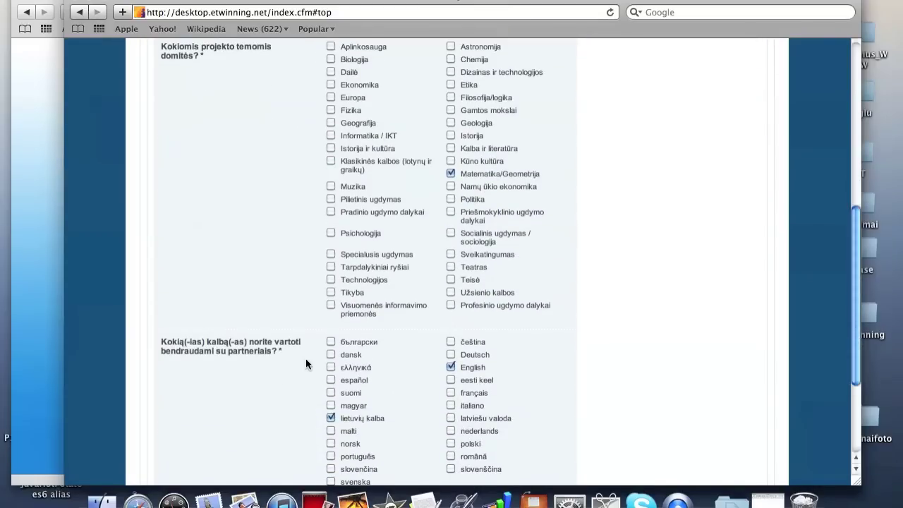
pyautogui.scroll(-5, 275, 167)
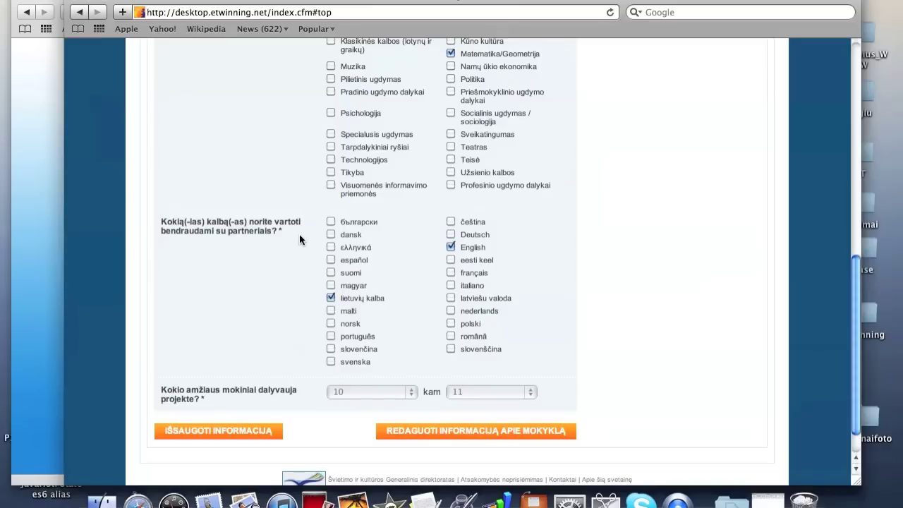
pyautogui.scroll(8, 300, 234)
pyautogui.scroll(2, 299, 217)
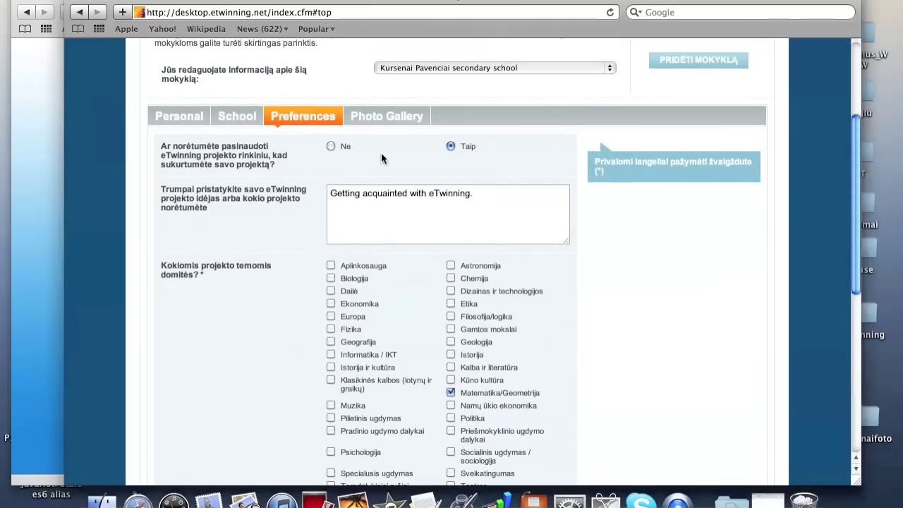
# - Upload the image P1130233.jpg from the Desktop folder to the teacher gallery (Mokytojų galerija) of the profile
pyautogui.click(379, 118)
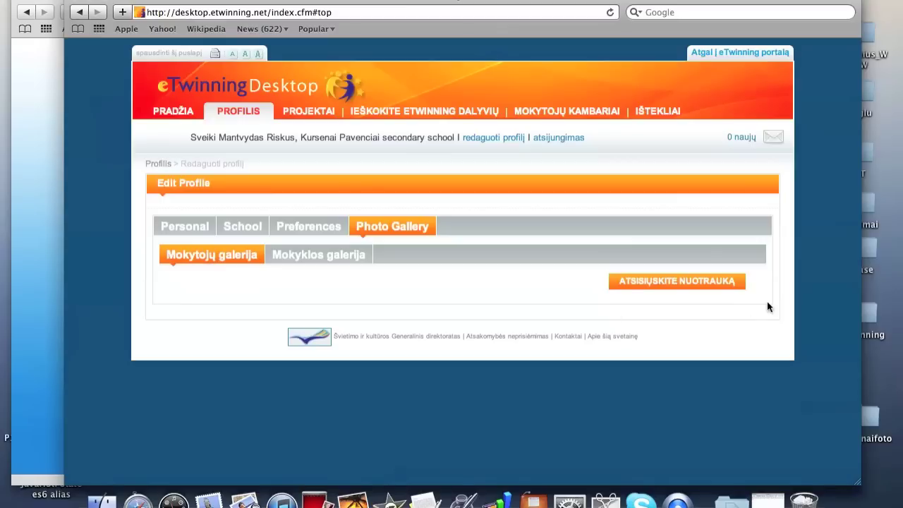
pyautogui.click(674, 284)
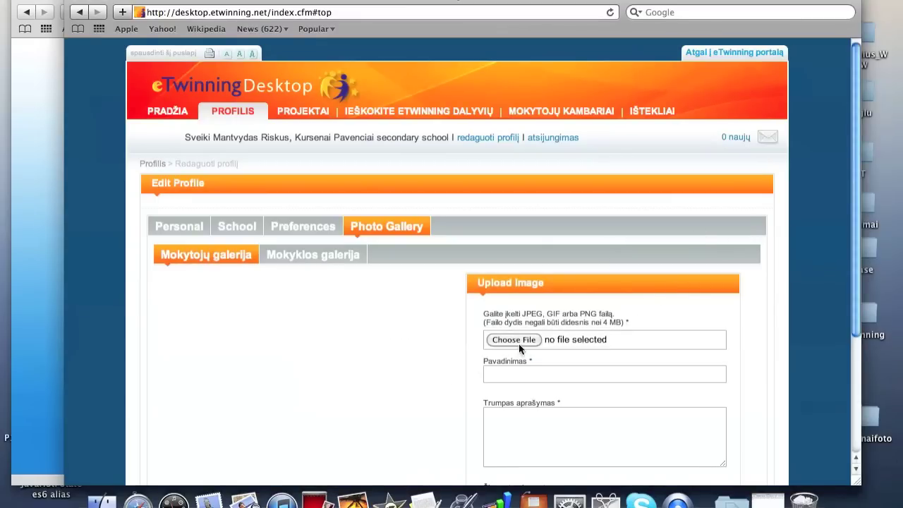
pyautogui.click(521, 341)
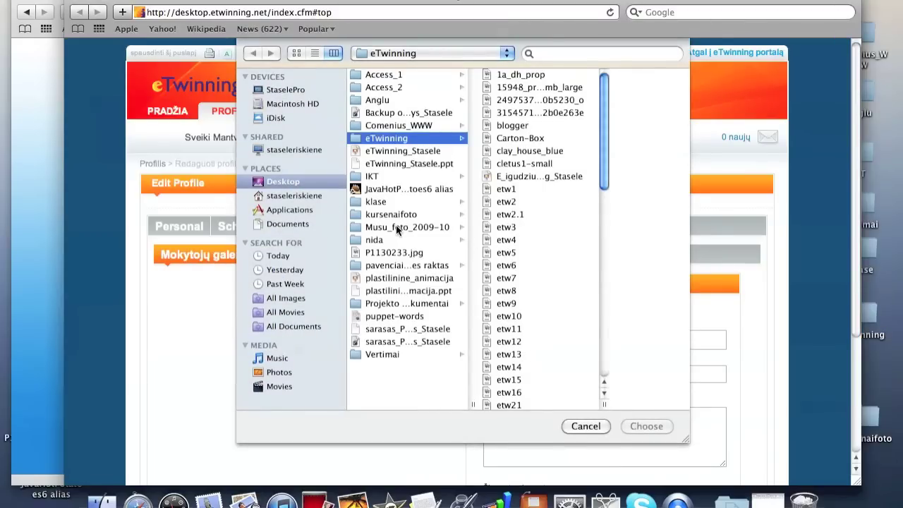
pyautogui.click(394, 252)
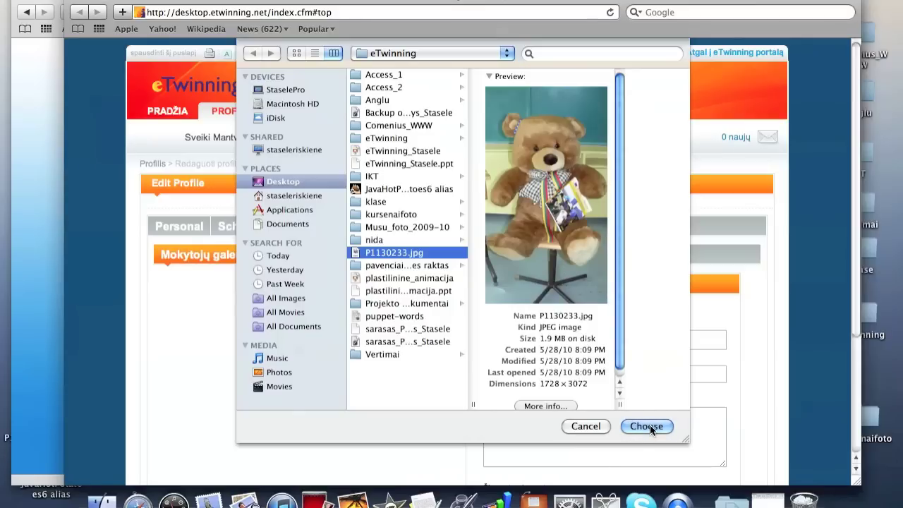
pyautogui.click(647, 426)
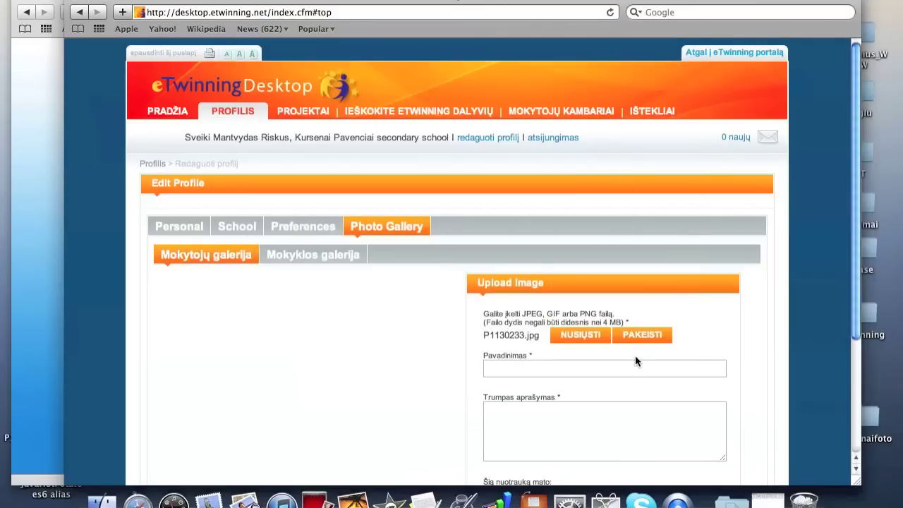
pyautogui.click(592, 337)
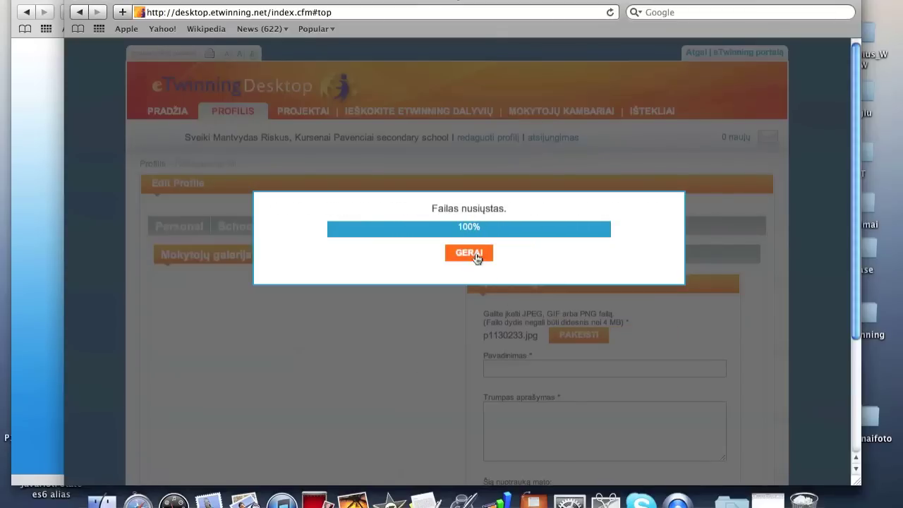
pyautogui.click(476, 253)
# - Enter "Tai aš" as both the photo's title and its short description, and submit the photo to the gallery
pyautogui.scroll(-2, 621, 289)
pyautogui.scroll(-3, 631, 291)
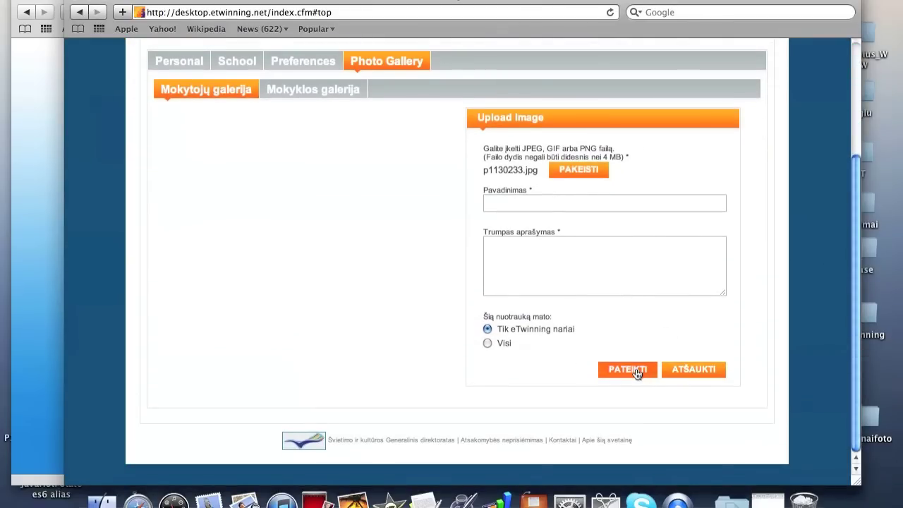
pyautogui.click(560, 210)
pyautogui.write('Tai a6')
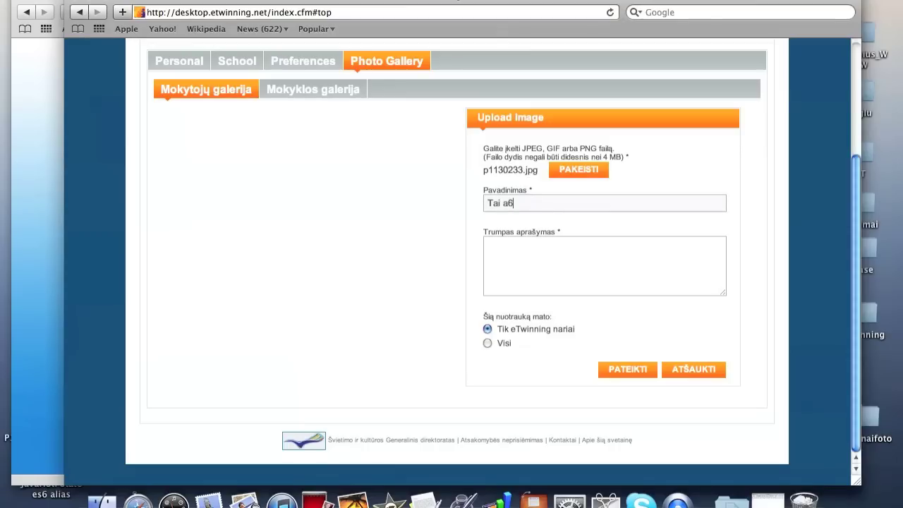
pyautogui.press('BackSpace')
pyautogui.write('6')
pyautogui.press('BackSpace')
pyautogui.write('š')
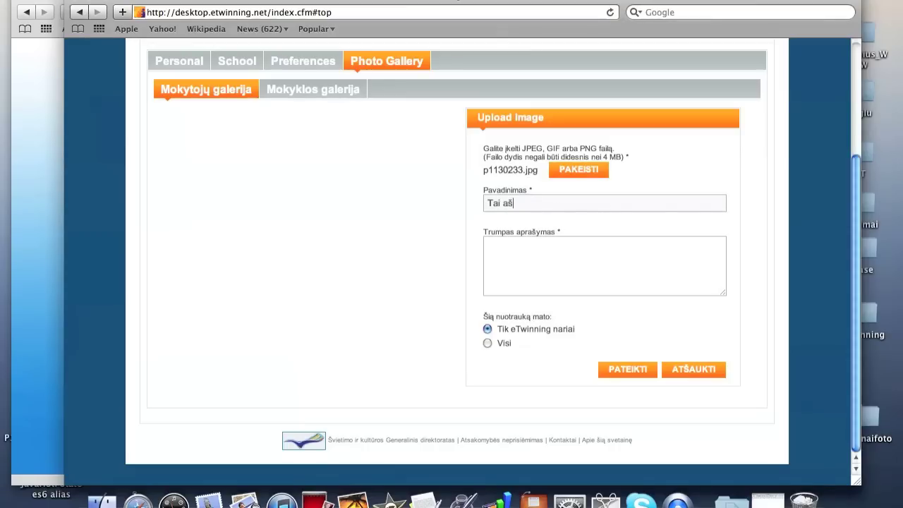
pyautogui.click(531, 276)
pyautogui.write('Tai aš')
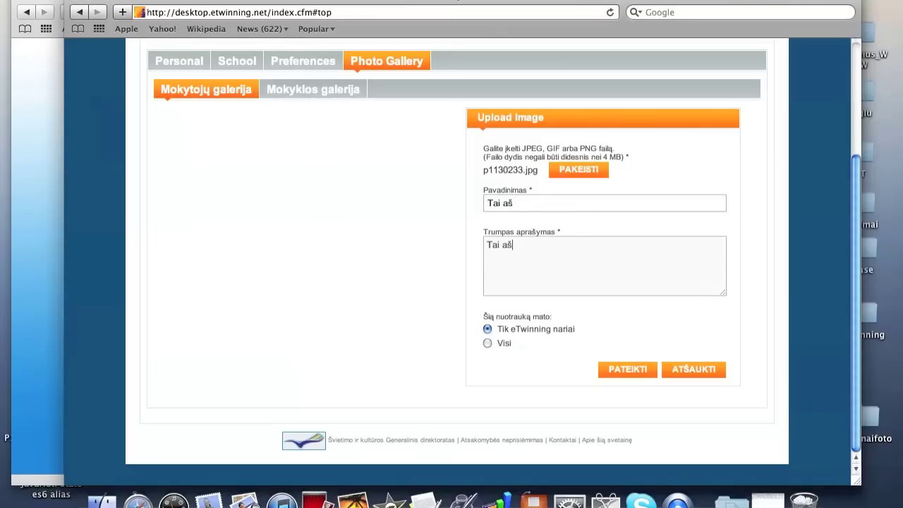
pyautogui.click(632, 373)
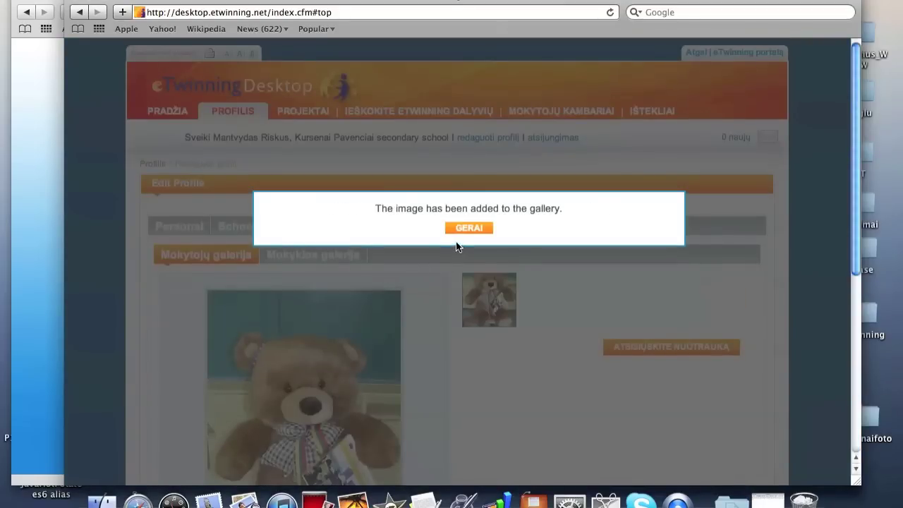
pyautogui.click(470, 228)
# - Make the uploaded teddy bear photo the default picture of the teacher gallery
pyautogui.scroll(-5, 528, 360)
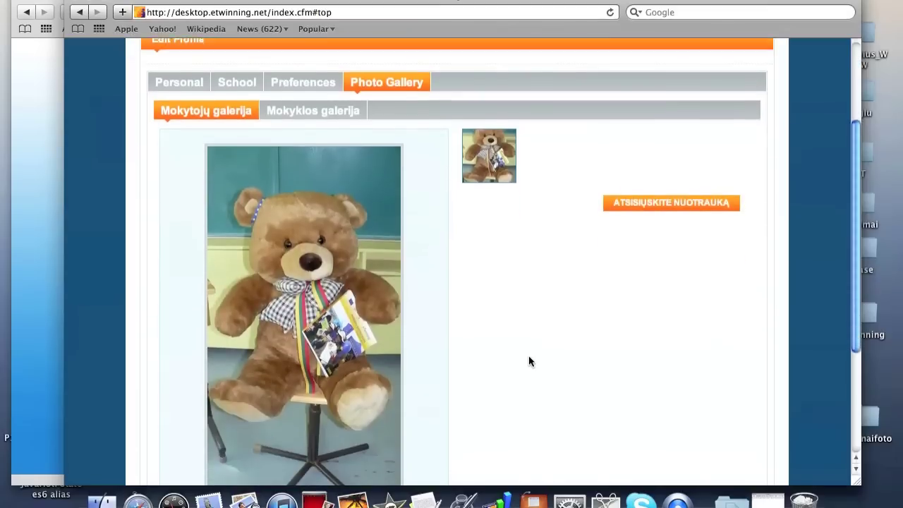
pyautogui.scroll(-4, 530, 361)
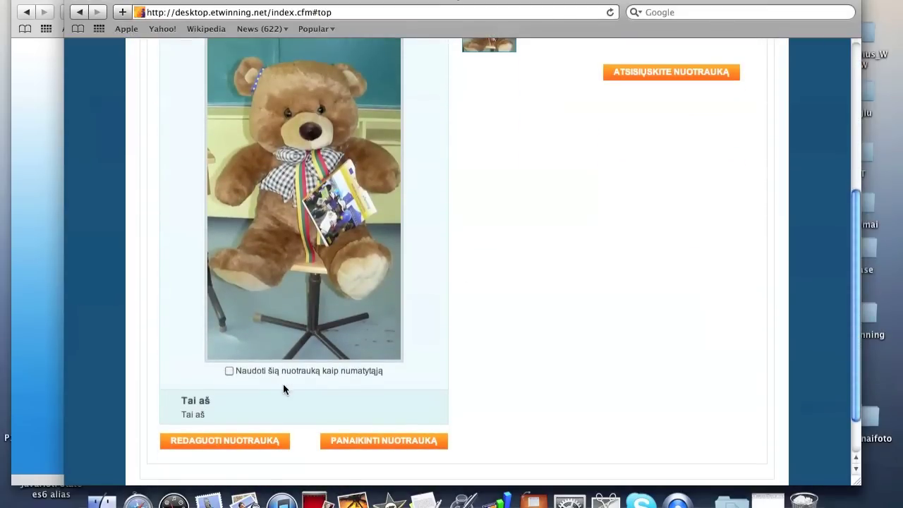
pyautogui.click(229, 371)
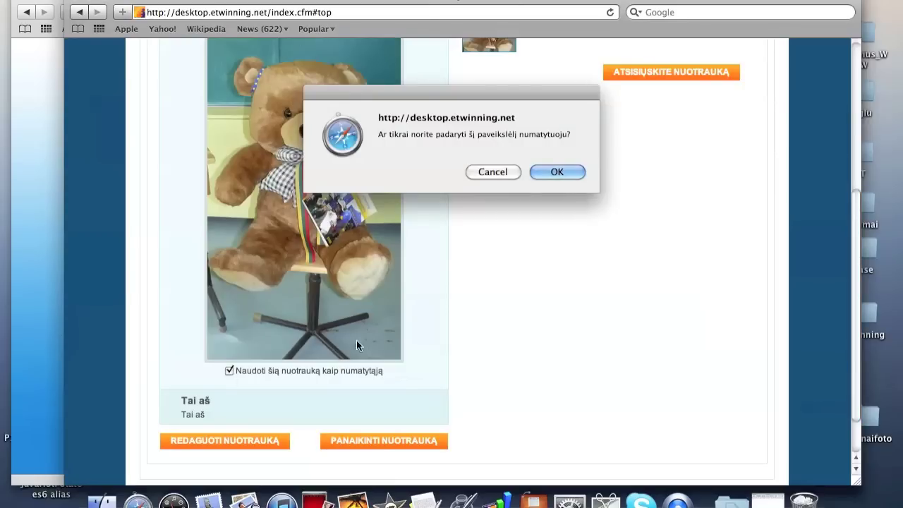
pyautogui.click(557, 172)
# - Open the school's photo gallery (Mokyklos galerija) in the profile editor
pyautogui.scroll(2, 522, 259)
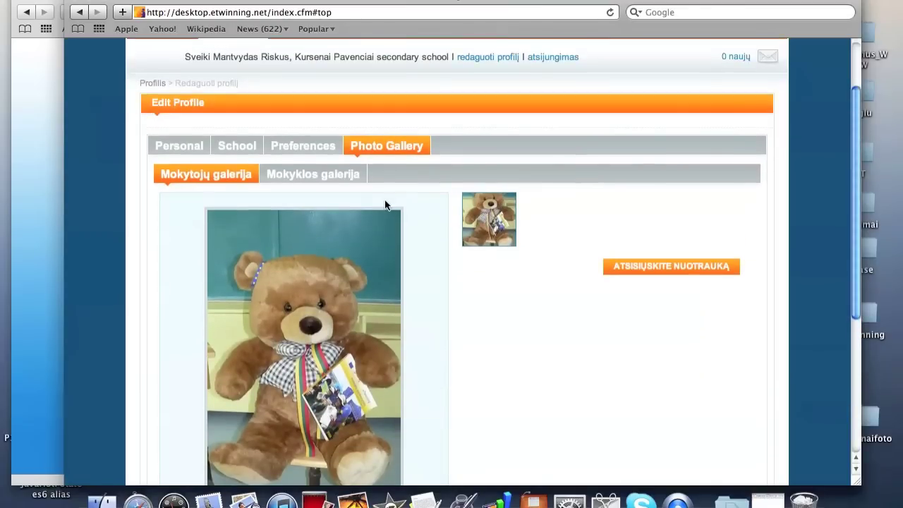
pyautogui.click(330, 182)
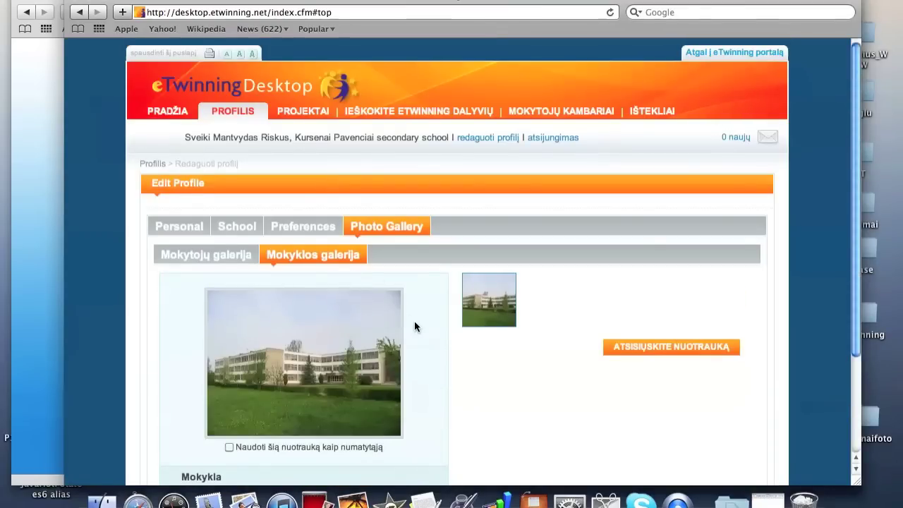
# - Make the school building photo the default picture of the school gallery
pyautogui.scroll(-5, 415, 323)
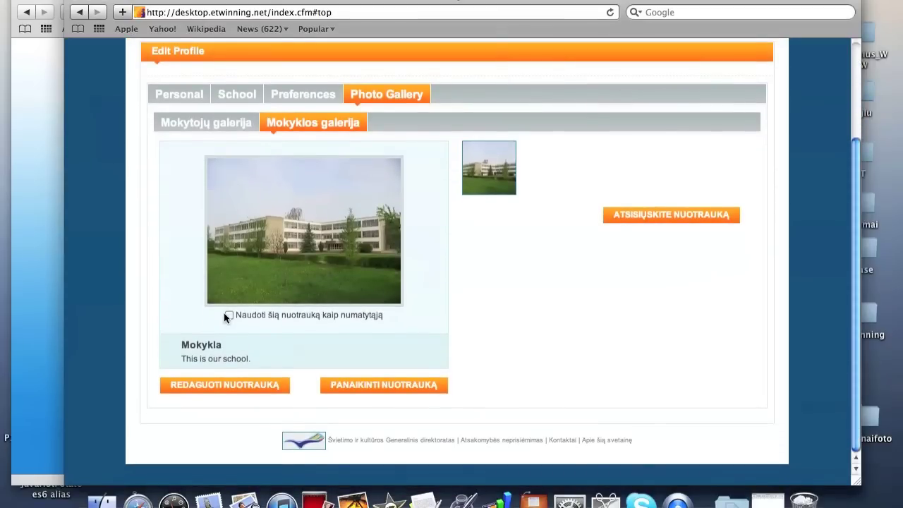
pyautogui.click(228, 314)
pyautogui.click(552, 171)
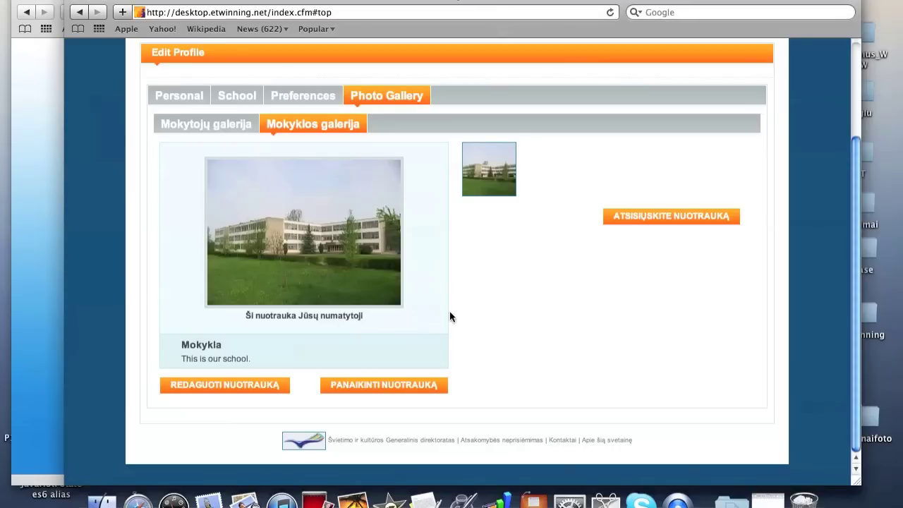
# - Write the entry "Getting to know eTwinning" in the journal on the profile page
pyautogui.scroll(3, 536, 328)
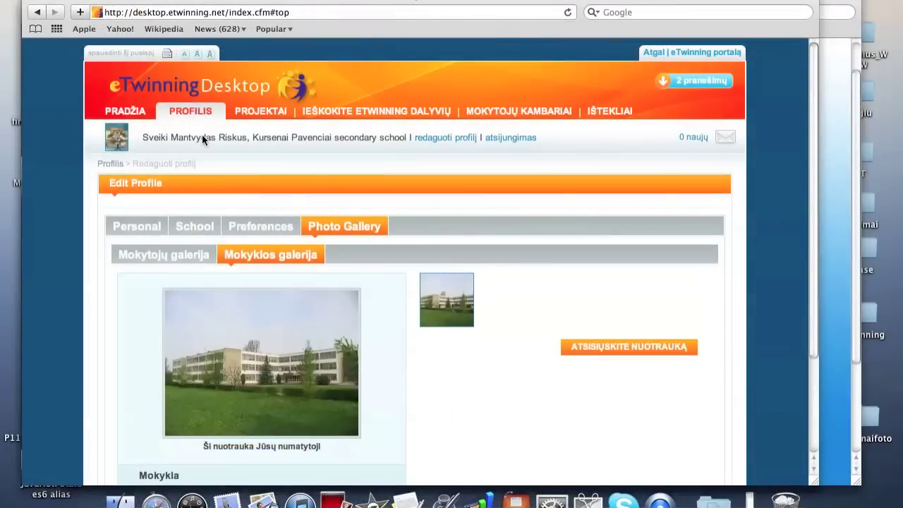
pyautogui.click(191, 113)
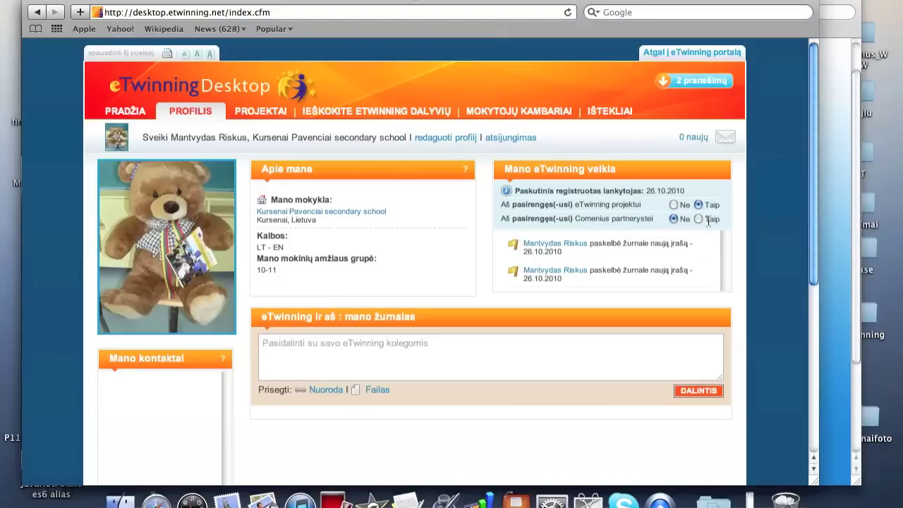
pyautogui.click(326, 345)
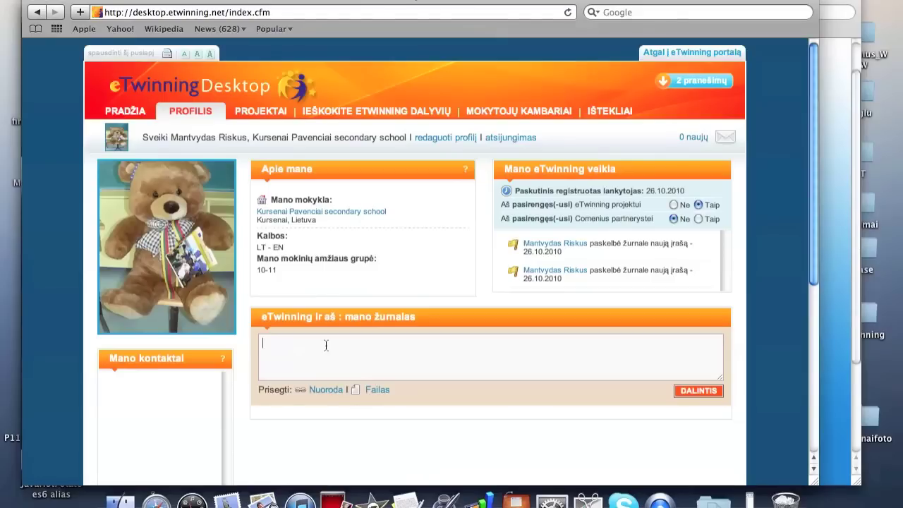
pyautogui.write('Getting to know eTwinning')
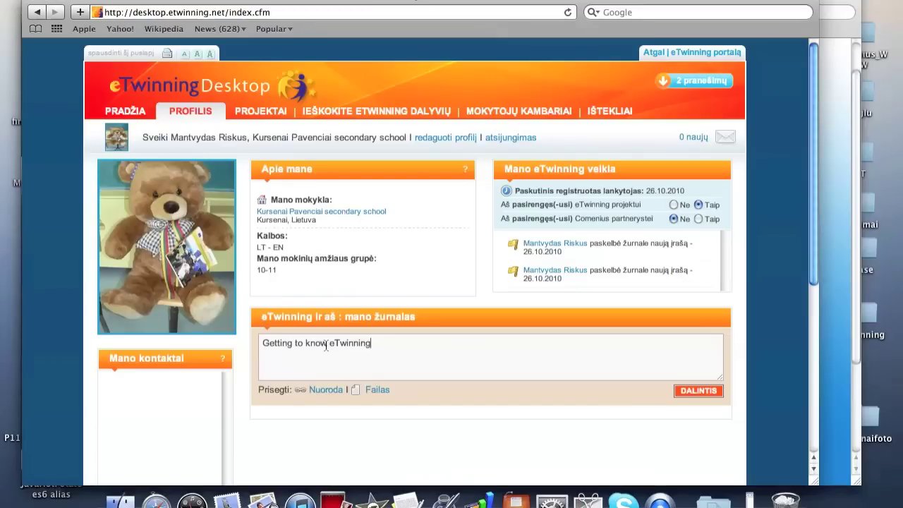
# - Share the journal entry under the Fun category and return to the journal
pyautogui.click(698, 391)
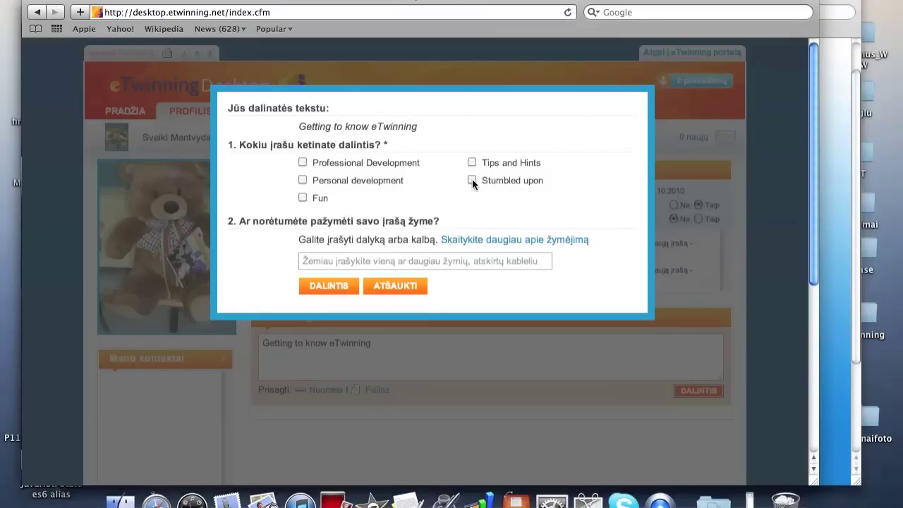
pyautogui.click(303, 198)
pyautogui.click(323, 291)
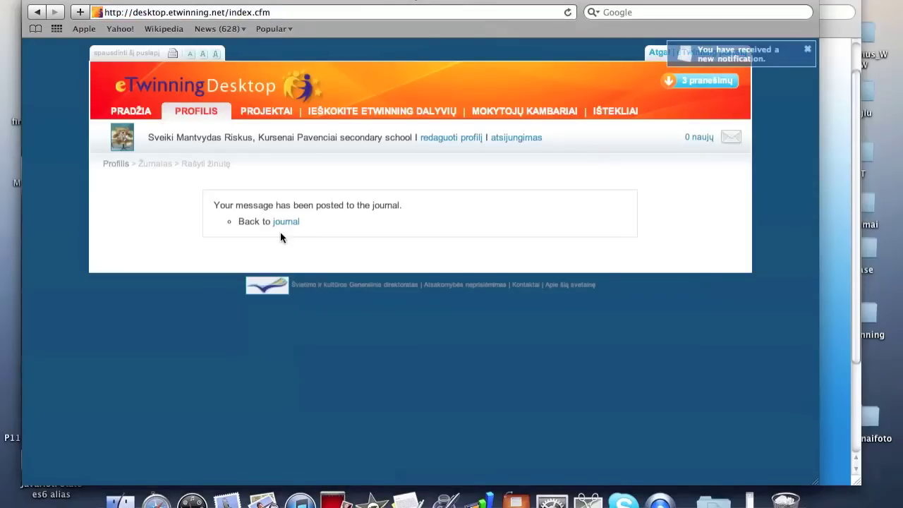
pyautogui.click(287, 223)
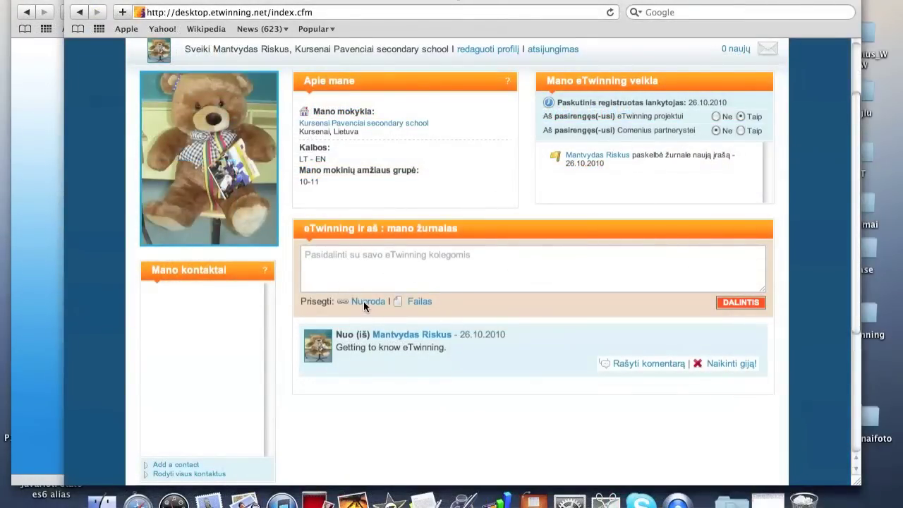
# - Select the photo P1150909 from the eTwinning maratonas album as a file attachment for a new journal entry
pyautogui.click(420, 301)
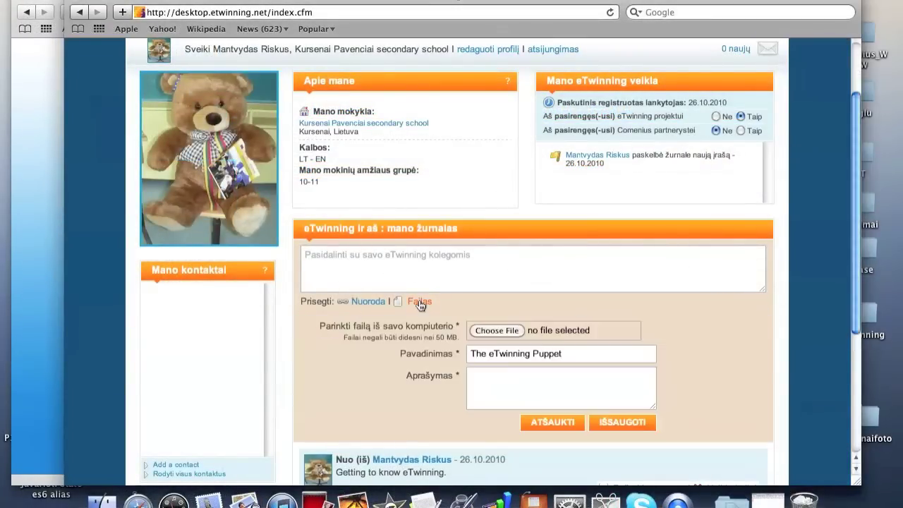
pyautogui.click(504, 330)
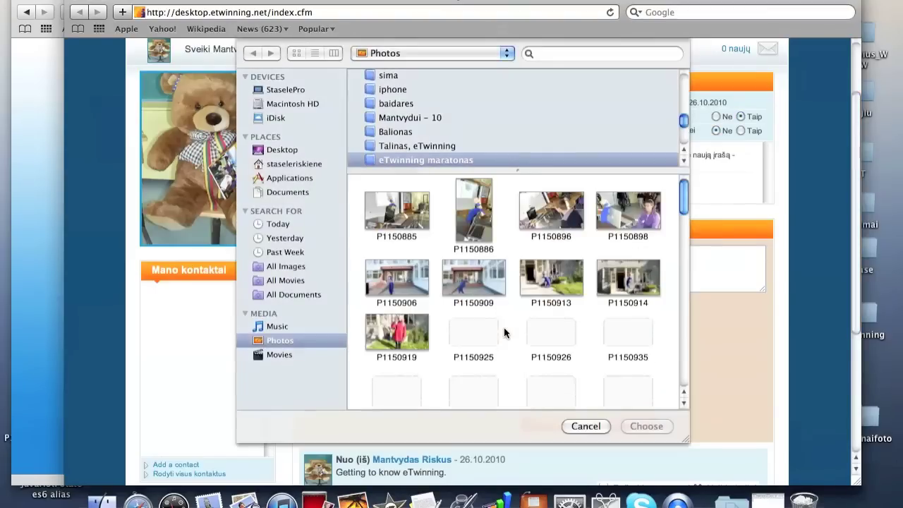
pyautogui.click(470, 274)
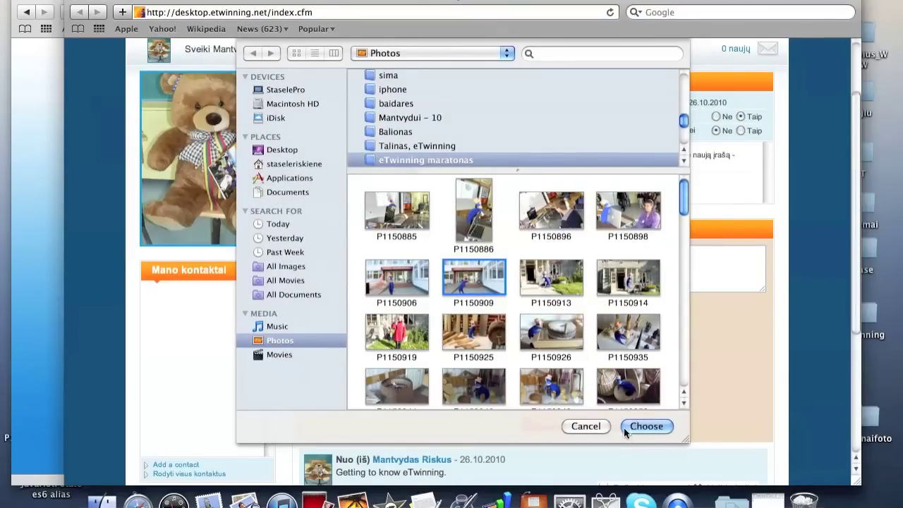
pyautogui.click(645, 427)
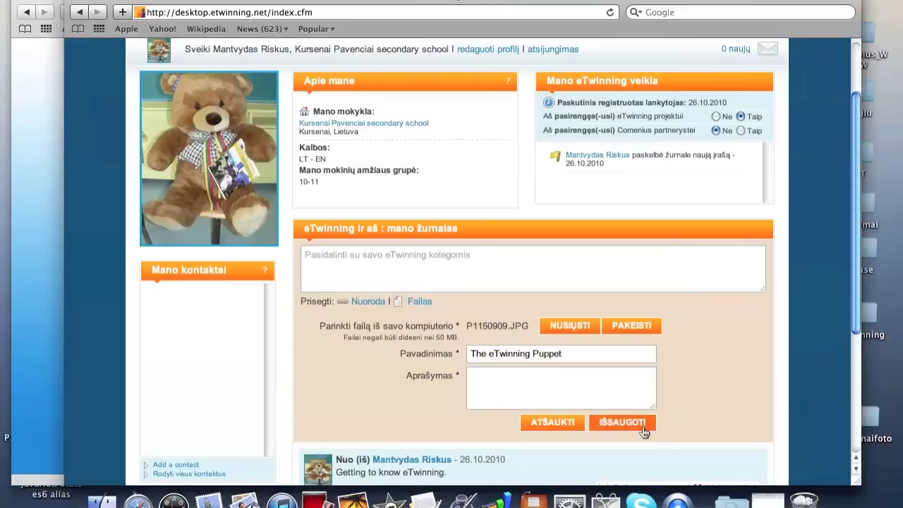
# - Describe the attachment as "The eTwinning Puppet", upload the file and save it to the journal entry
pyautogui.click(533, 378)
pyautogui.write('The eTwinning Puppet')
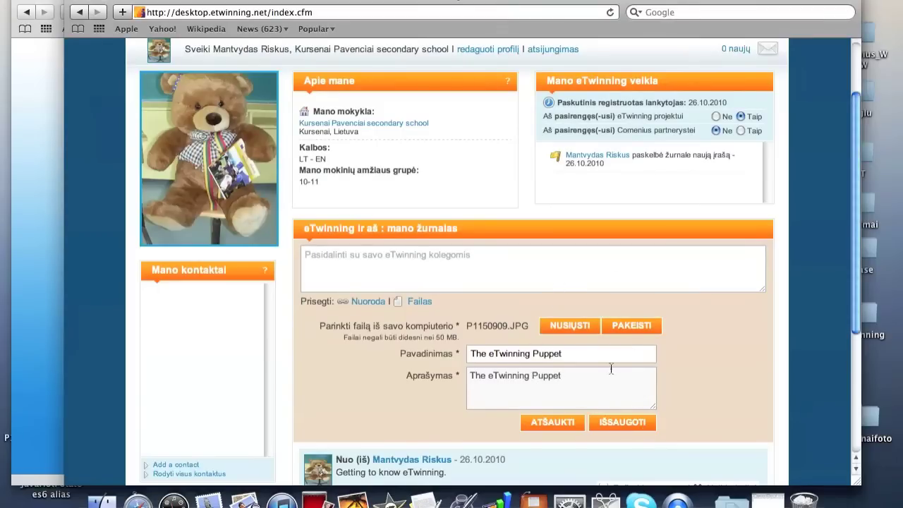
pyautogui.click(577, 329)
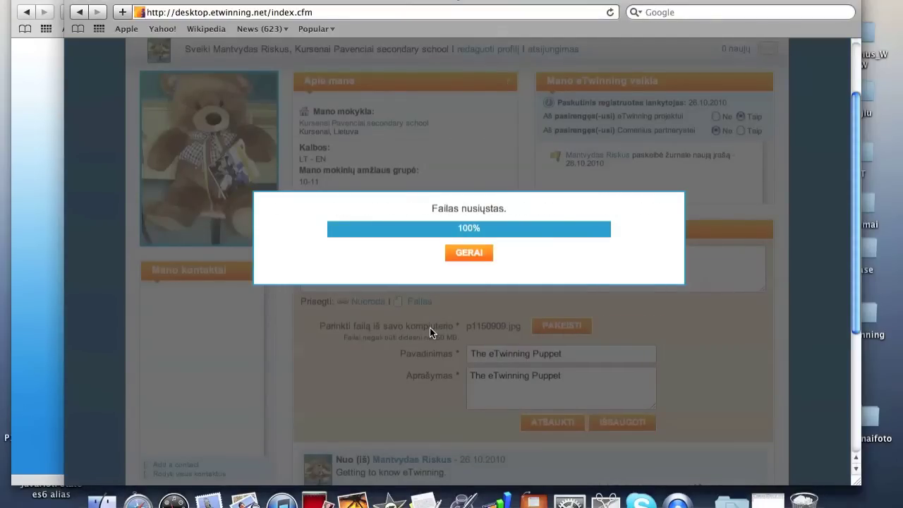
pyautogui.click(468, 254)
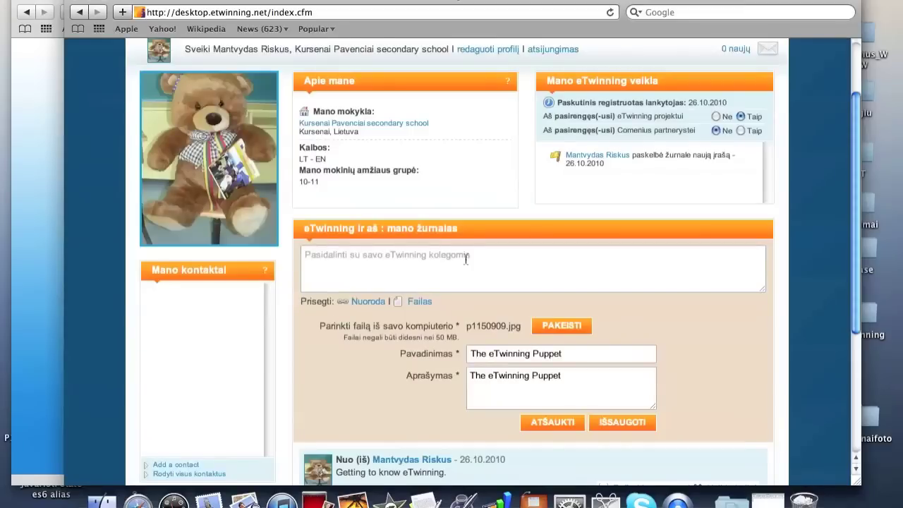
pyautogui.click(638, 422)
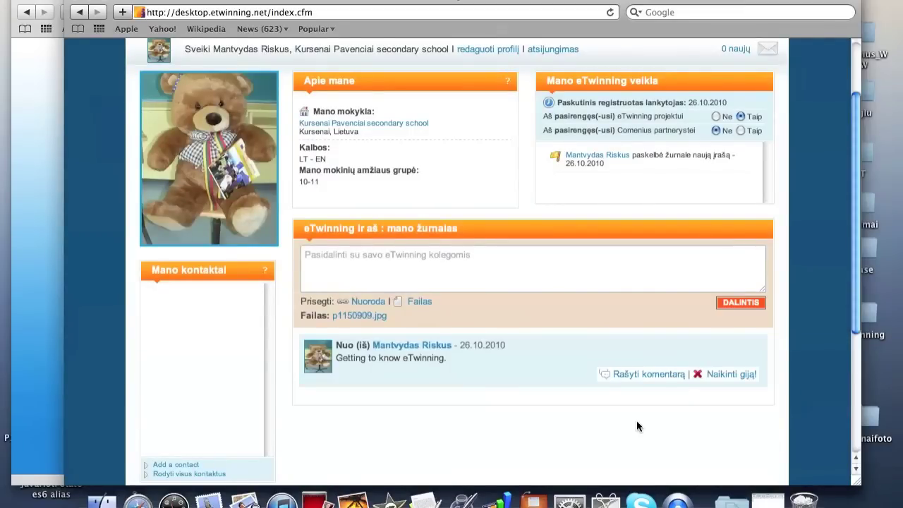
# - Post the attached photo to the journal with the text "The eTwinning Puppet" under the Fun category, and view the entry in the journal
pyautogui.click(750, 310)
pyautogui.click(503, 279)
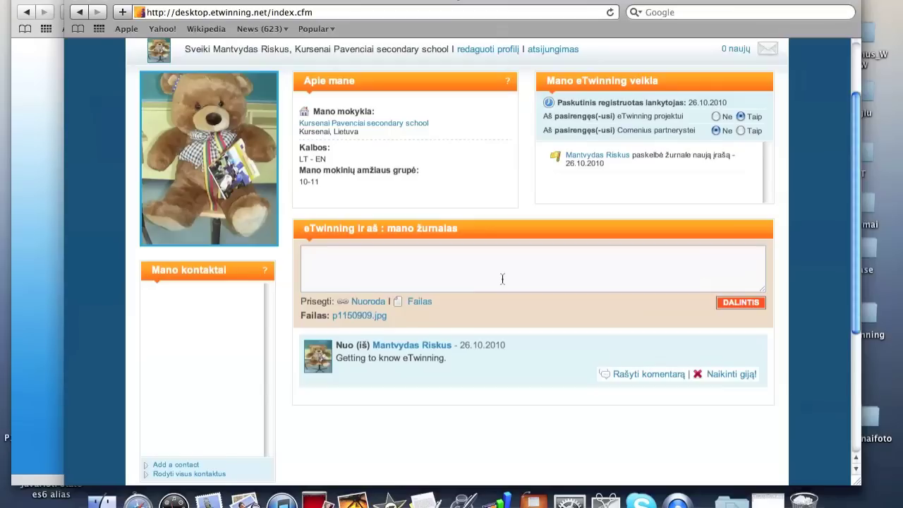
pyautogui.write('The eTwinning Puppet')
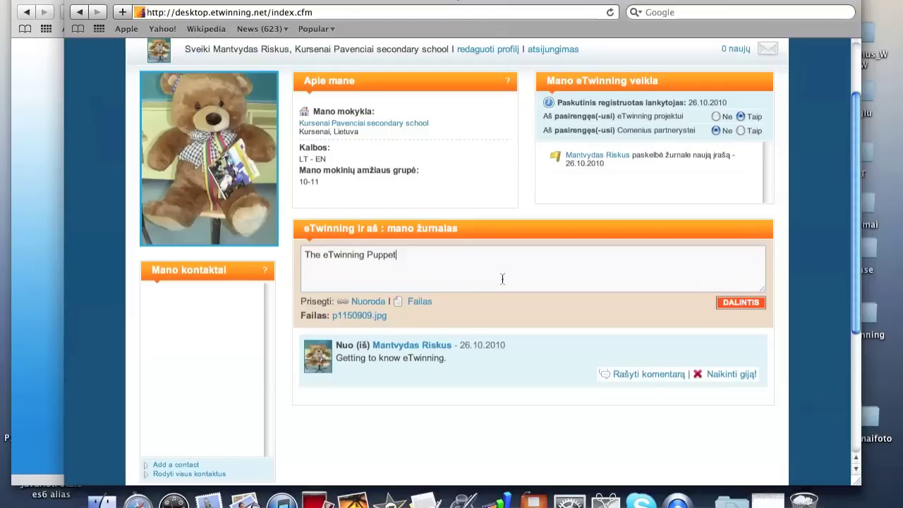
pyautogui.click(739, 303)
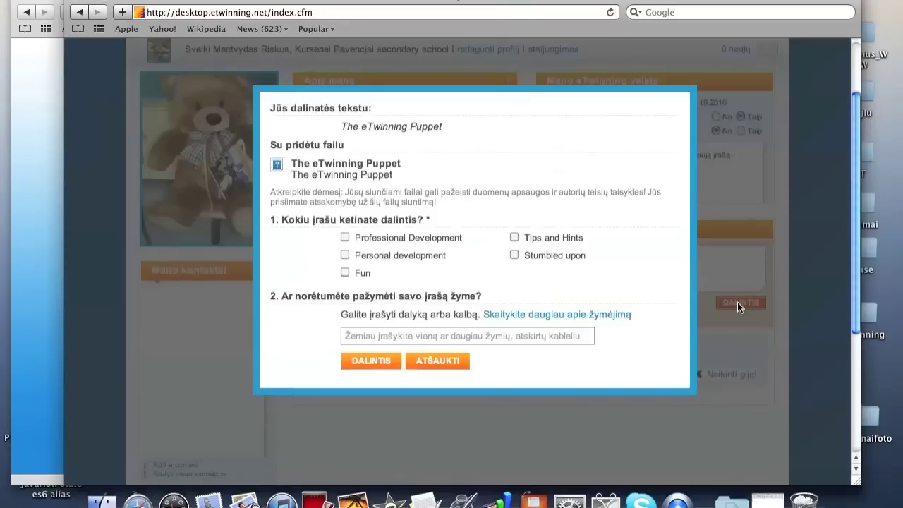
pyautogui.click(345, 273)
pyautogui.click(372, 362)
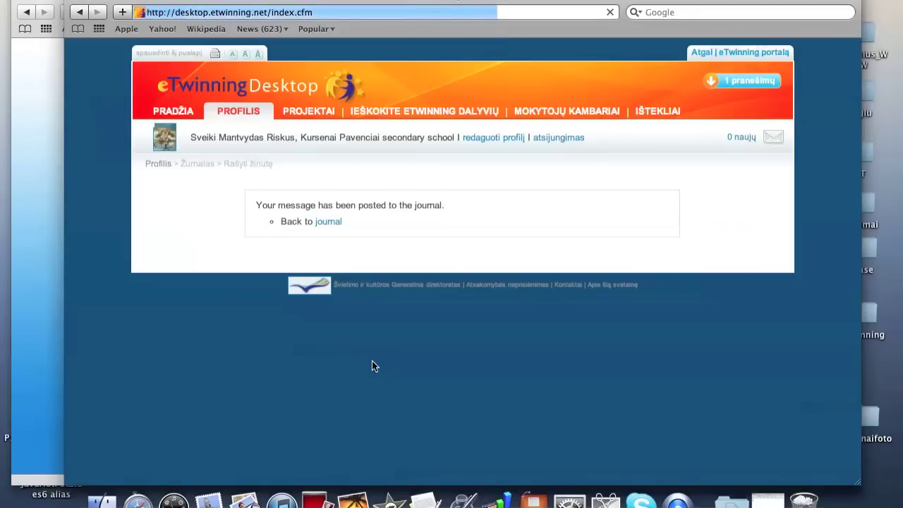
pyautogui.click(327, 221)
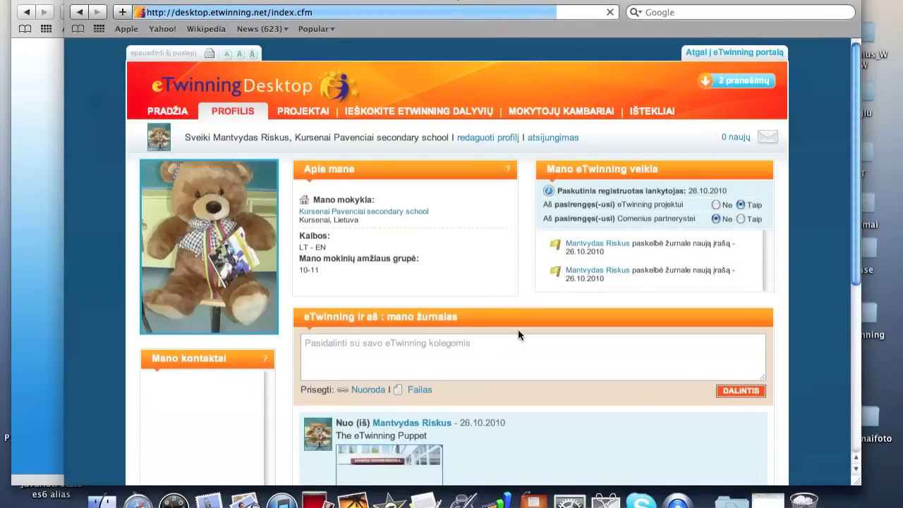
pyautogui.scroll(-5, 625, 335)
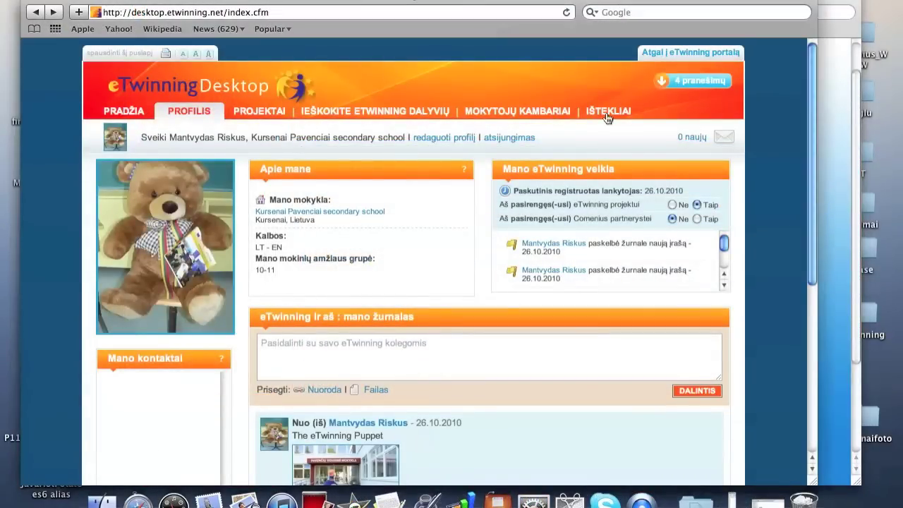
# - Open the resource "All about food 6" from the newest resources (Ištekliai) and examine its details and rating option
pyautogui.click(606, 113)
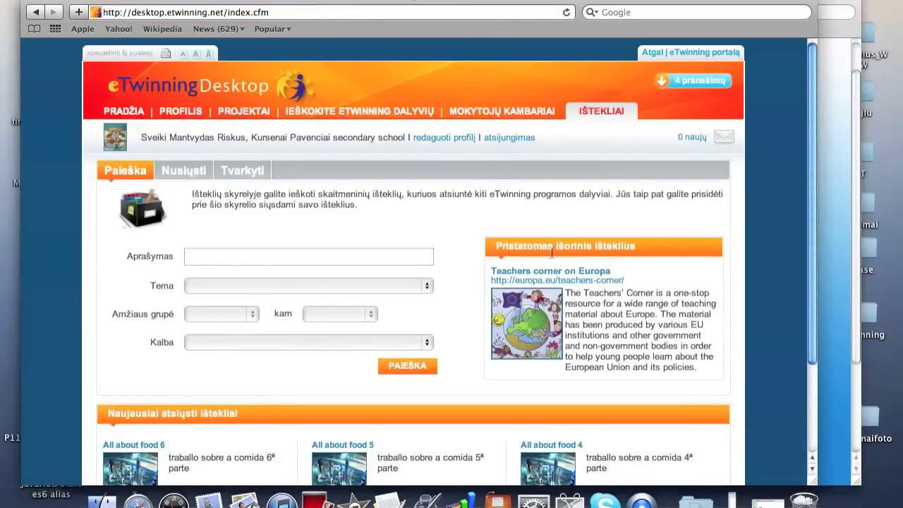
pyautogui.scroll(-2, 668, 265)
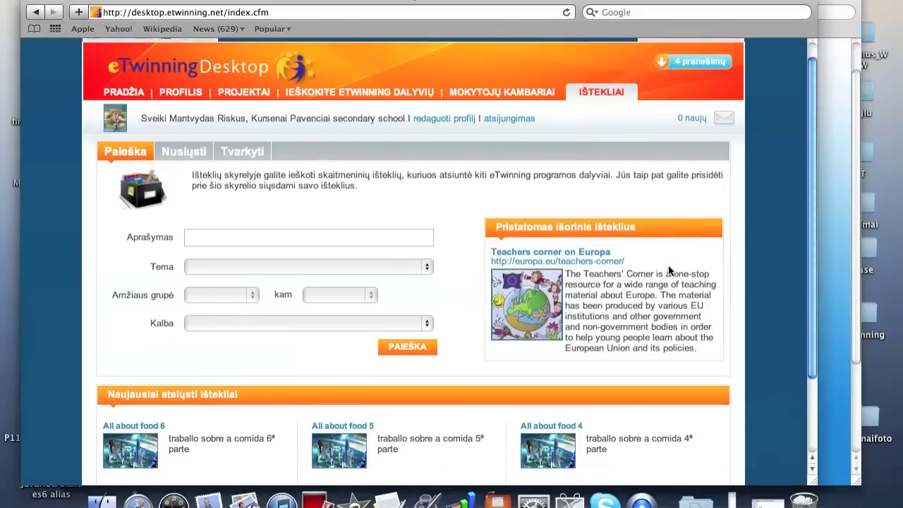
pyautogui.scroll(-3, 668, 270)
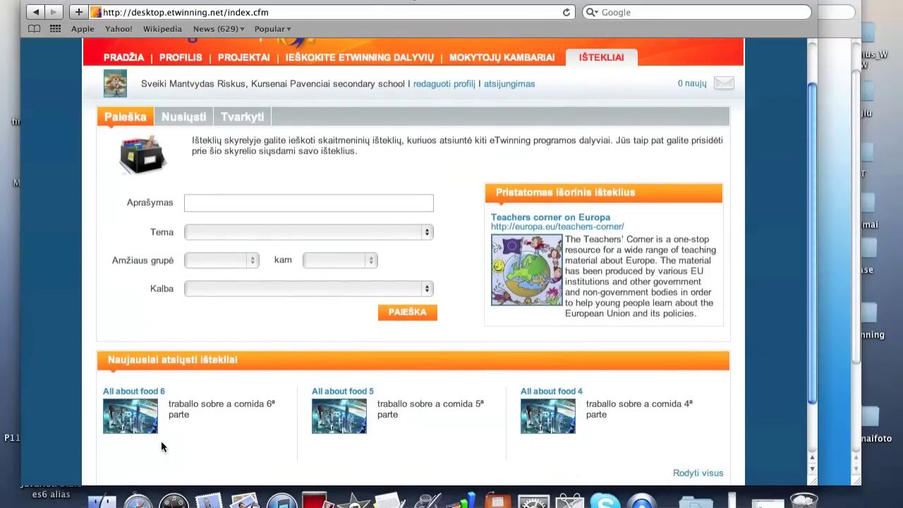
pyautogui.click(145, 395)
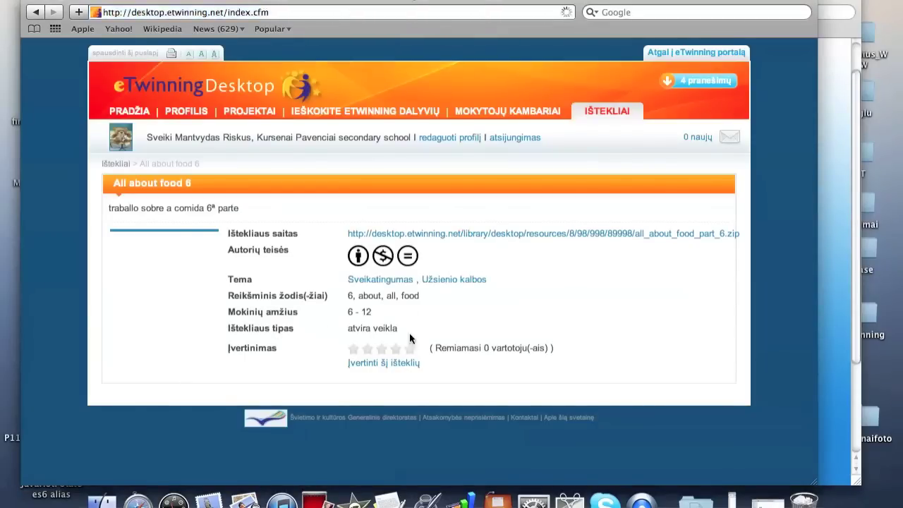
pyautogui.click(384, 363)
# - View the resource upload form (Nusiųsti) and the resource management page (Tvarkyti)
pyautogui.click(603, 115)
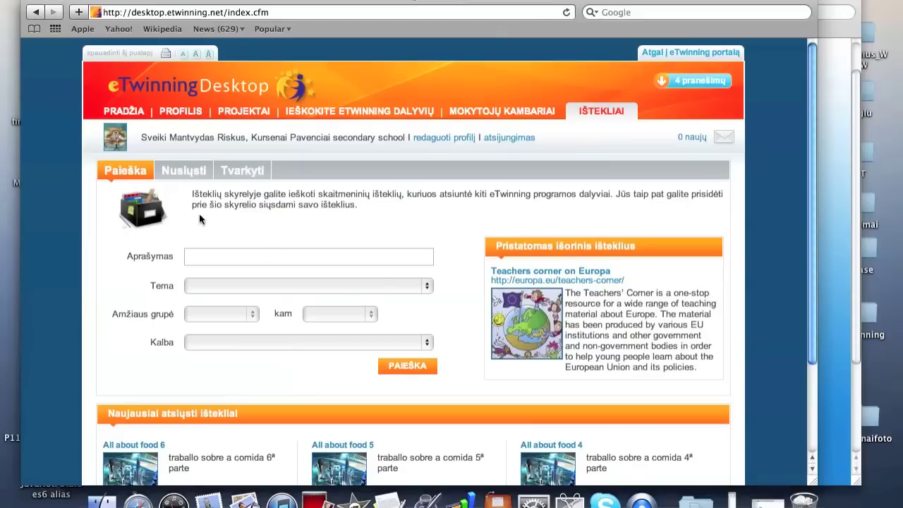
pyautogui.click(191, 173)
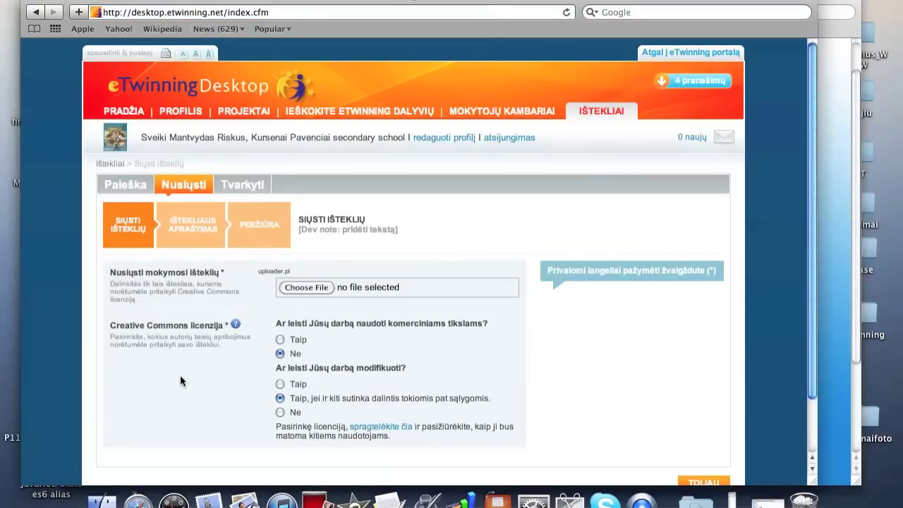
pyautogui.click(242, 188)
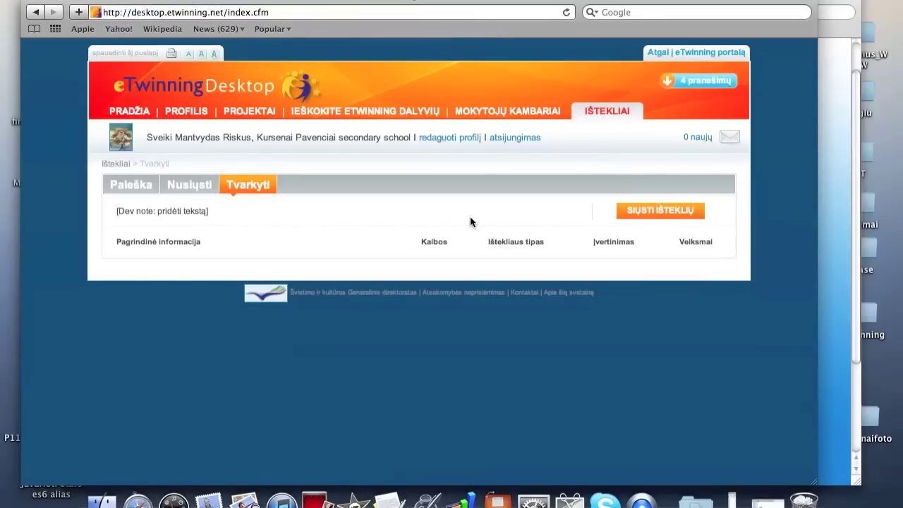
# - Open the teachers' rooms section (Mokytojų kambariai) and look through its description, room search form, and newest and popular rooms
pyautogui.press('super+grave')
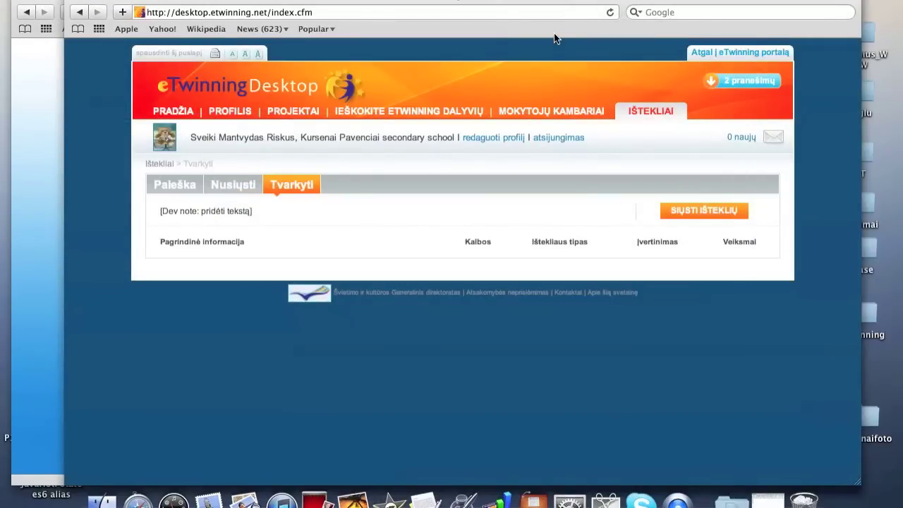
pyautogui.click(553, 109)
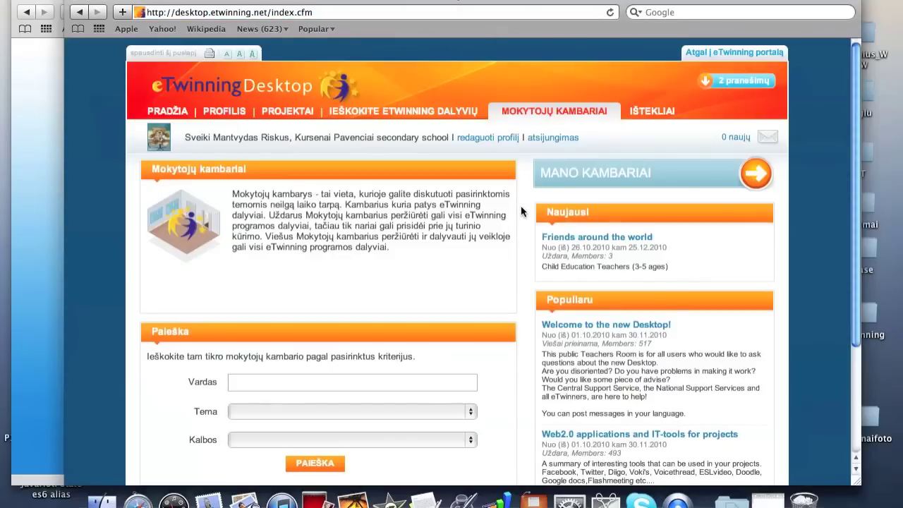
pyautogui.scroll(-2, 521, 205)
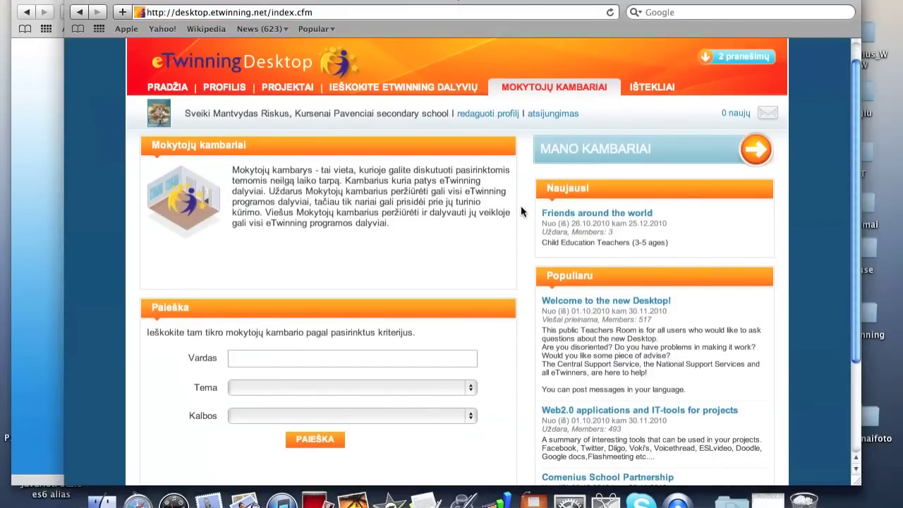
pyautogui.scroll(-2, 520, 211)
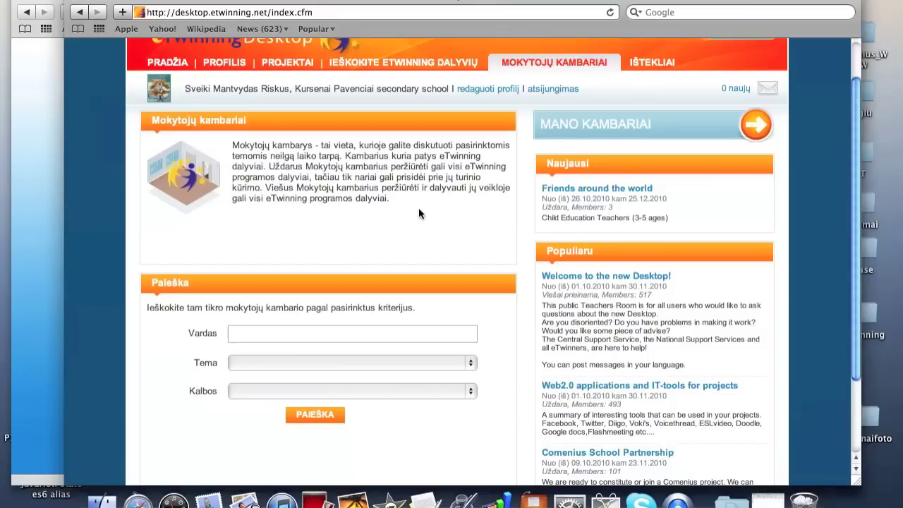
pyautogui.scroll(-2, 452, 252)
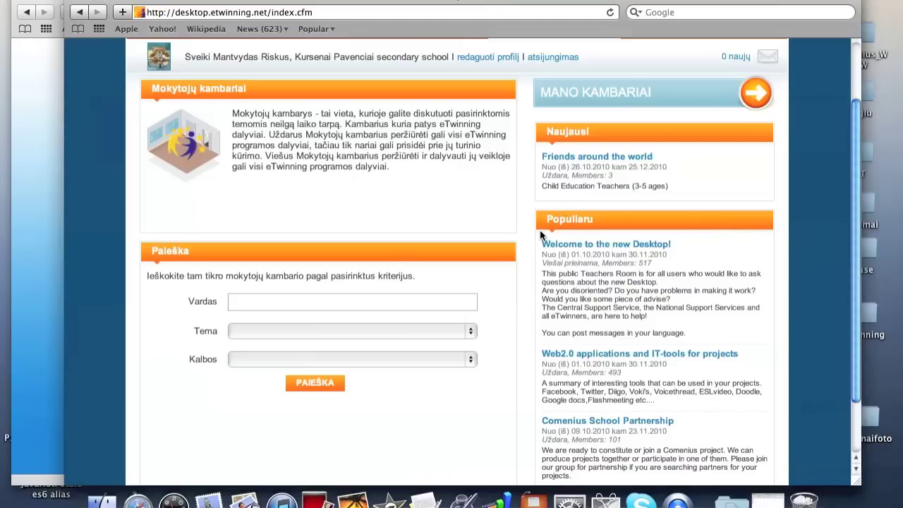
# - Open the popular room "Welcome to the new Desktop!" and view its room information and the "Videos Upload" forum thread
pyautogui.click(642, 248)
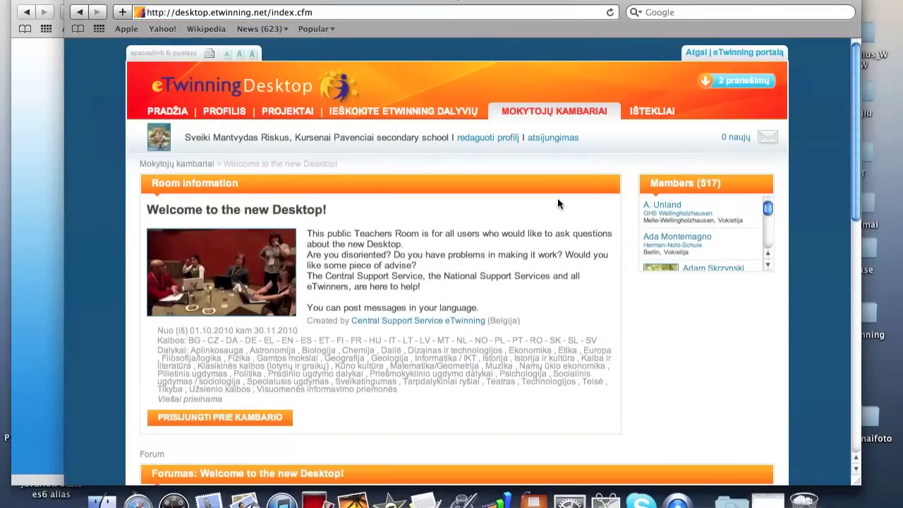
pyautogui.scroll(-3, 558, 198)
pyautogui.scroll(-4, 556, 201)
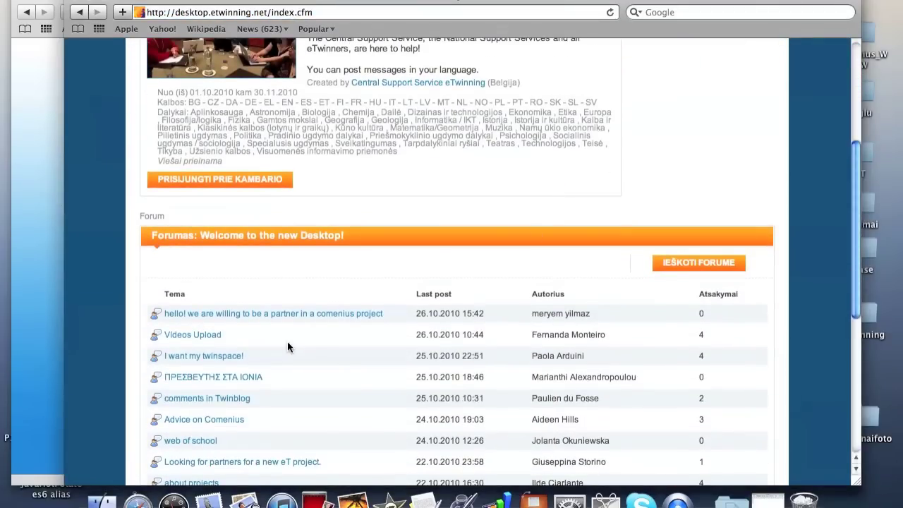
pyautogui.click(192, 334)
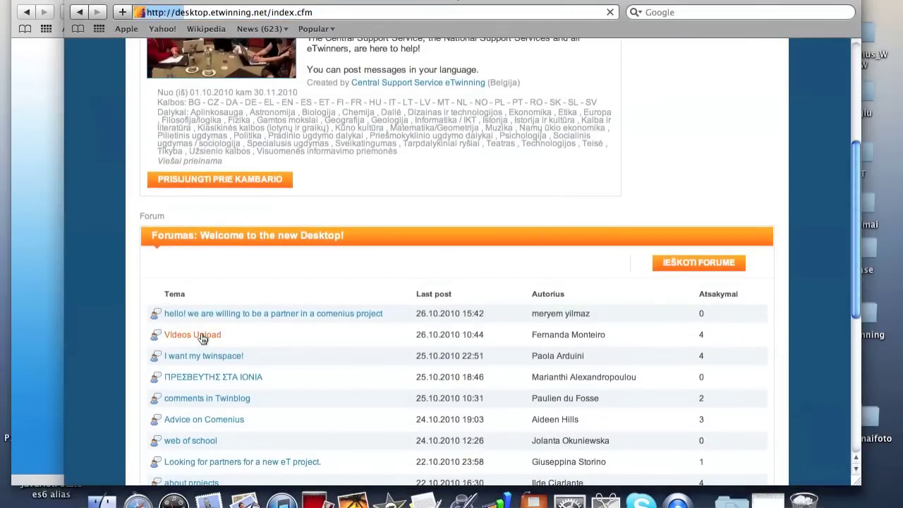
pyautogui.scroll(4, 483, 290)
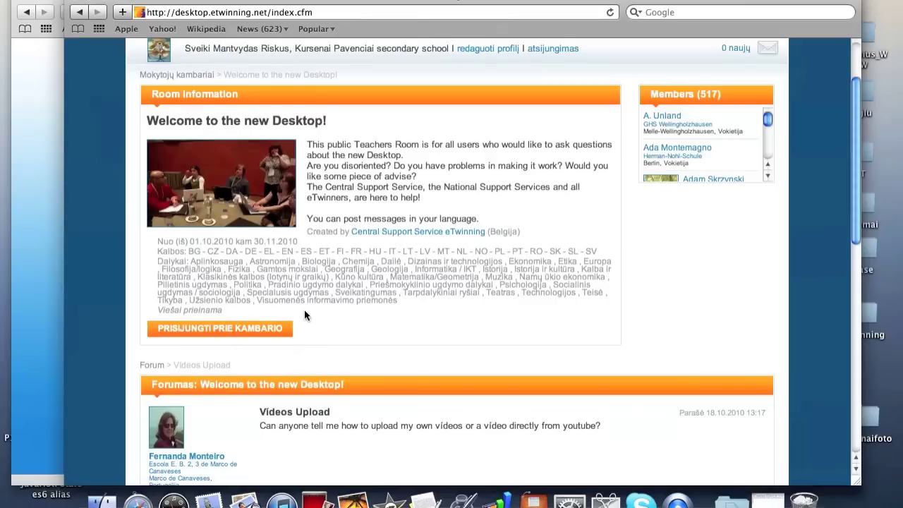
pyautogui.scroll(3, 304, 311)
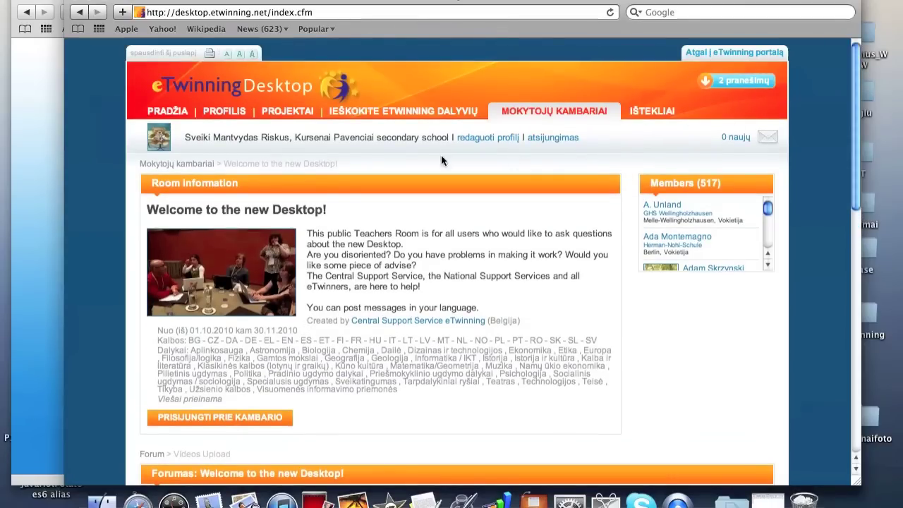
# - Return to the teachers' rooms overview and open the new room creation form from My Rooms (Mano kambariai)
pyautogui.click(190, 164)
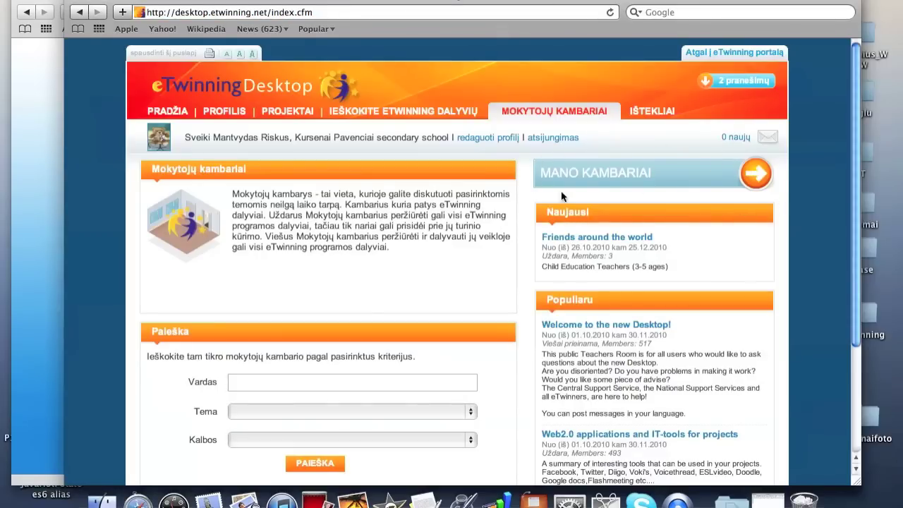
pyautogui.click(606, 176)
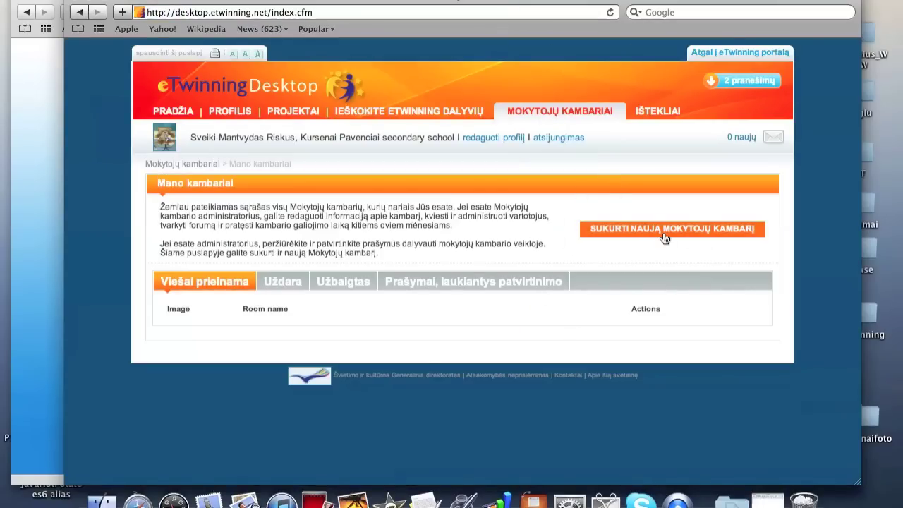
pyautogui.click(664, 229)
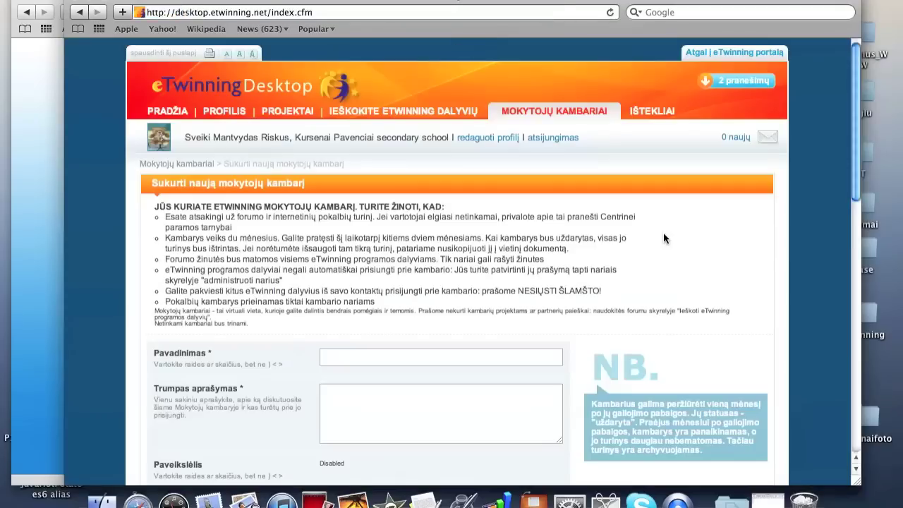
# - Examine the new teachers' room form, including its rules, name, description, start date, duration, subject and language fields
pyautogui.scroll(-1, 628, 248)
pyautogui.scroll(-3, 628, 248)
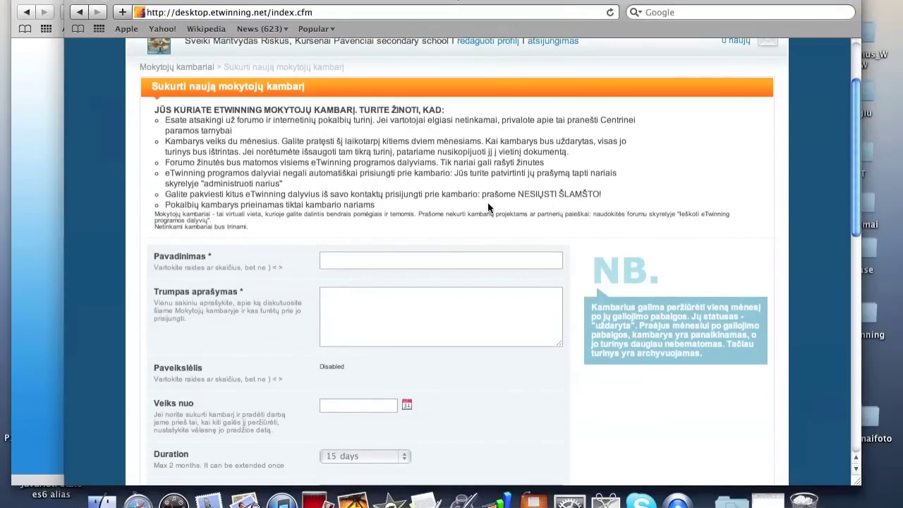
pyautogui.scroll(-2, 323, 187)
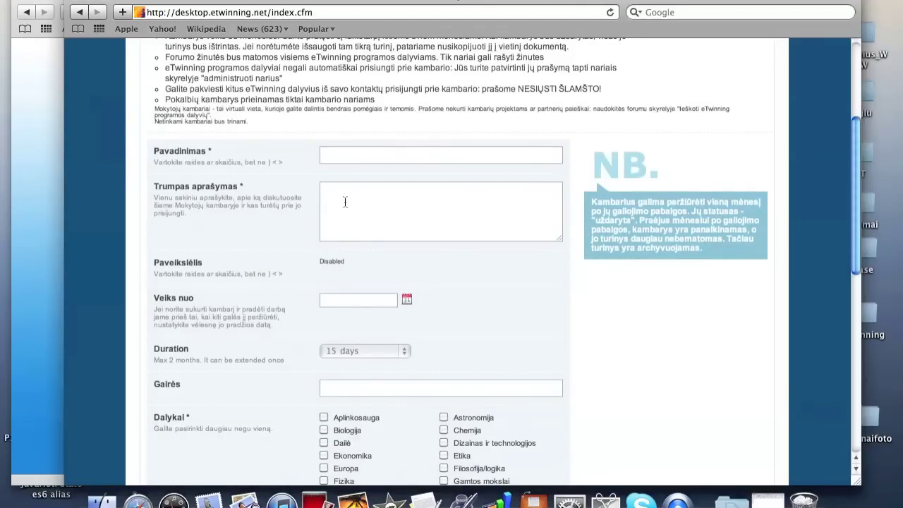
pyautogui.scroll(-2, 285, 219)
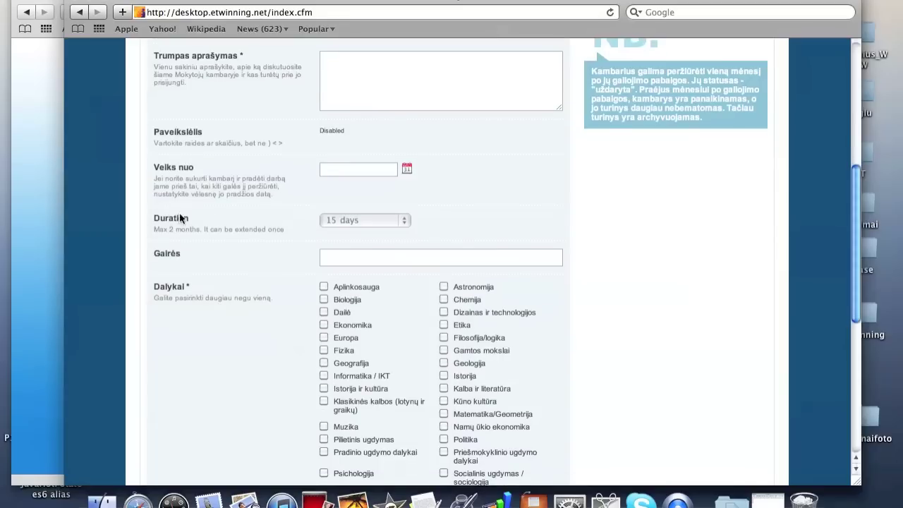
pyautogui.scroll(-4, 226, 297)
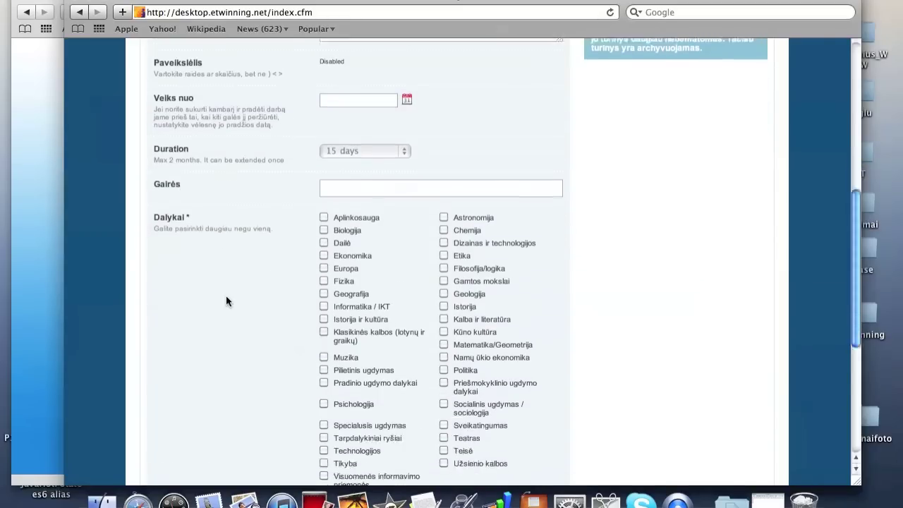
pyautogui.scroll(-1, 226, 296)
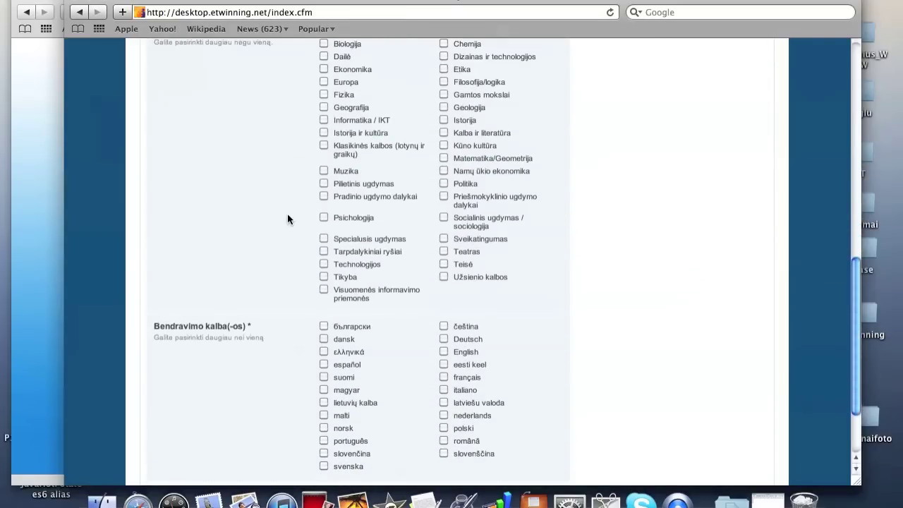
pyautogui.scroll(-2, 287, 213)
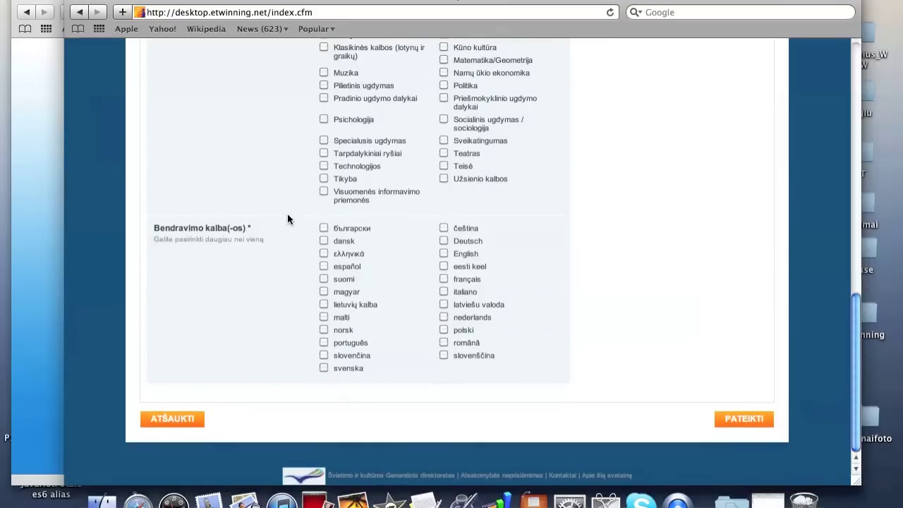
pyautogui.scroll(10, 287, 213)
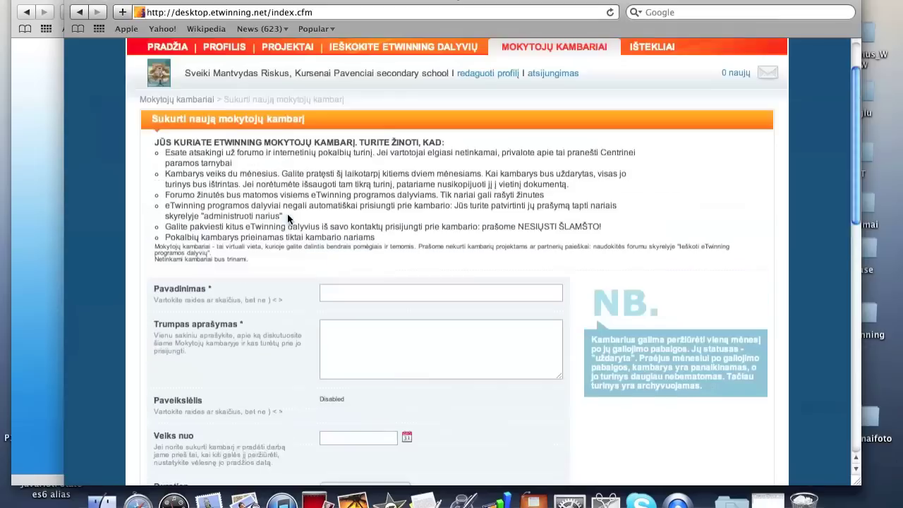
pyautogui.scroll(-10, 287, 219)
pyautogui.scroll(5, 287, 232)
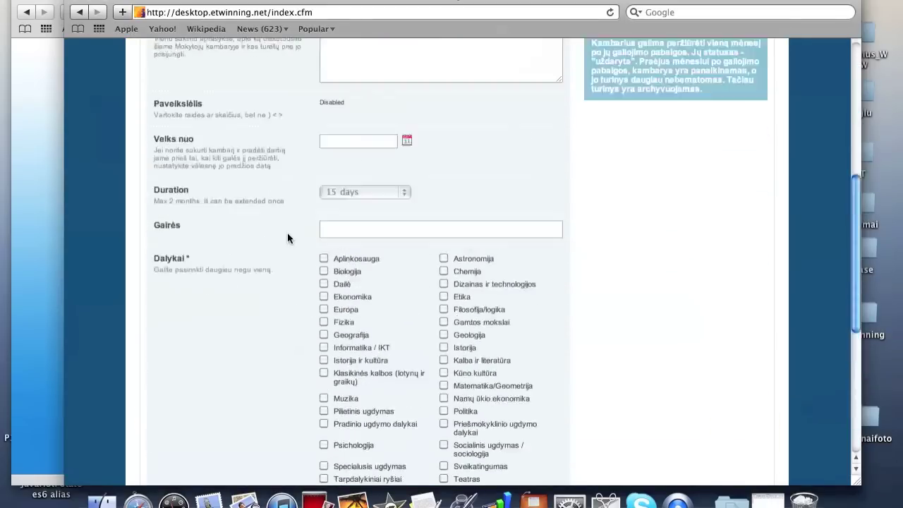
pyautogui.scroll(6, 287, 233)
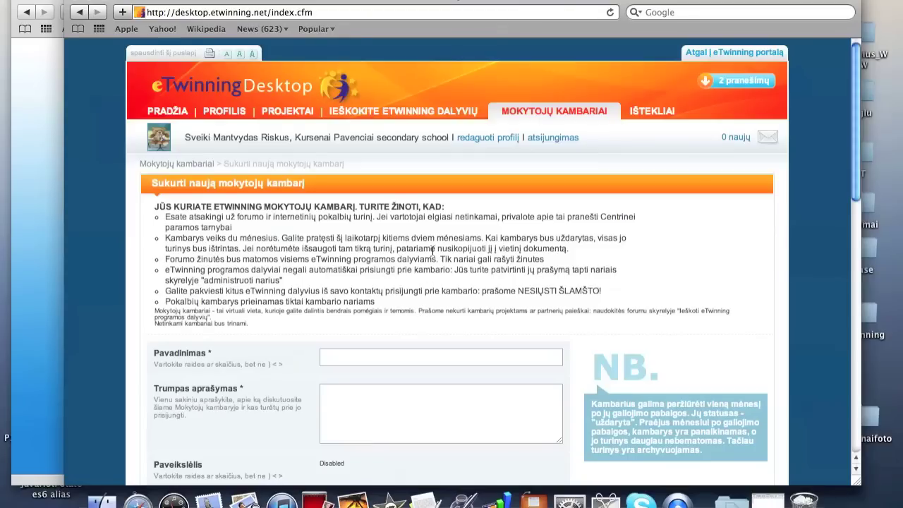
# - Search for eTwinning members by a person's first name with the quick search and look through the results
pyautogui.click(413, 111)
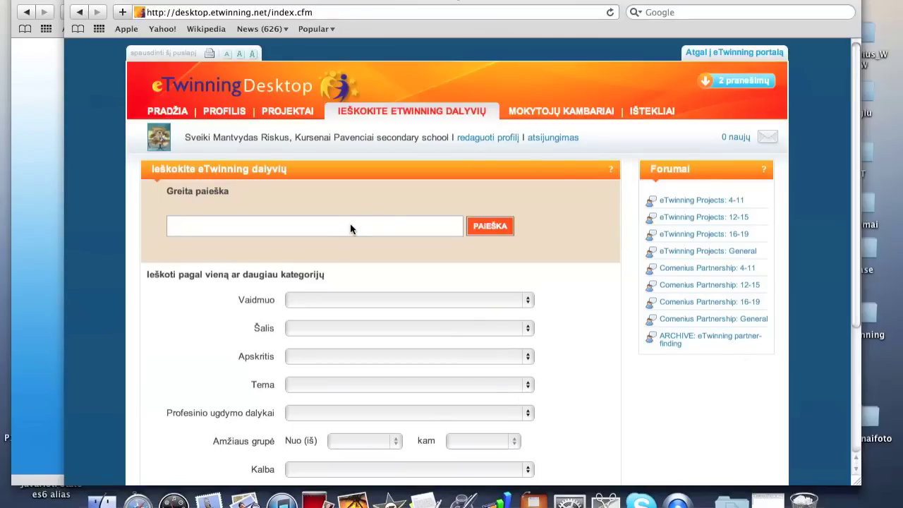
pyautogui.write('norbert')
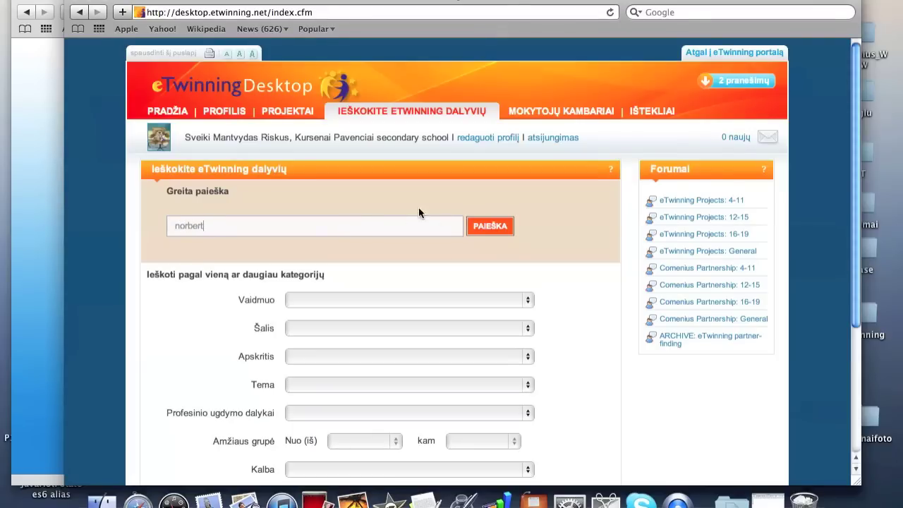
pyautogui.click(491, 225)
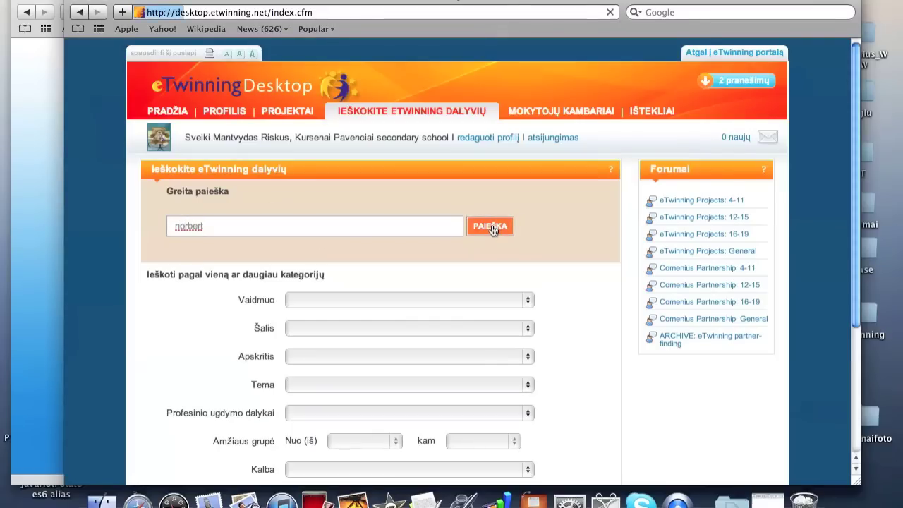
pyautogui.scroll(-5, 386, 337)
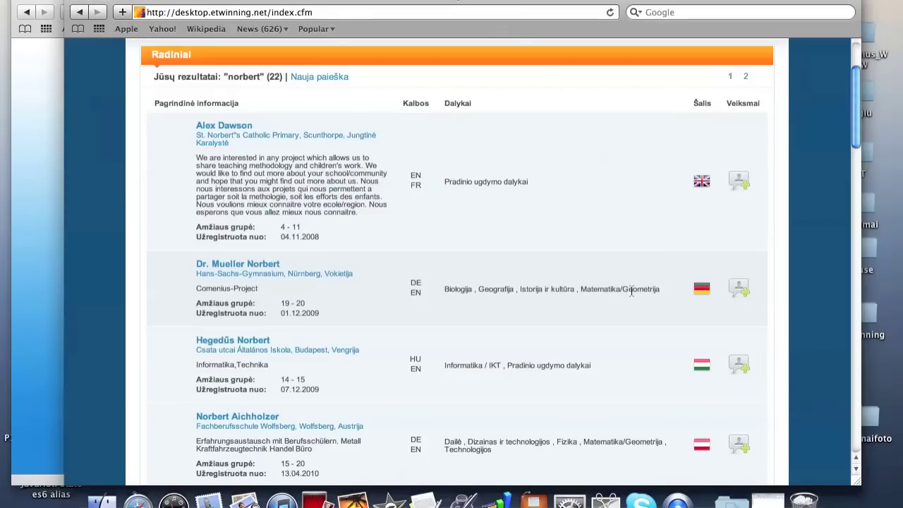
pyautogui.scroll(3, 631, 289)
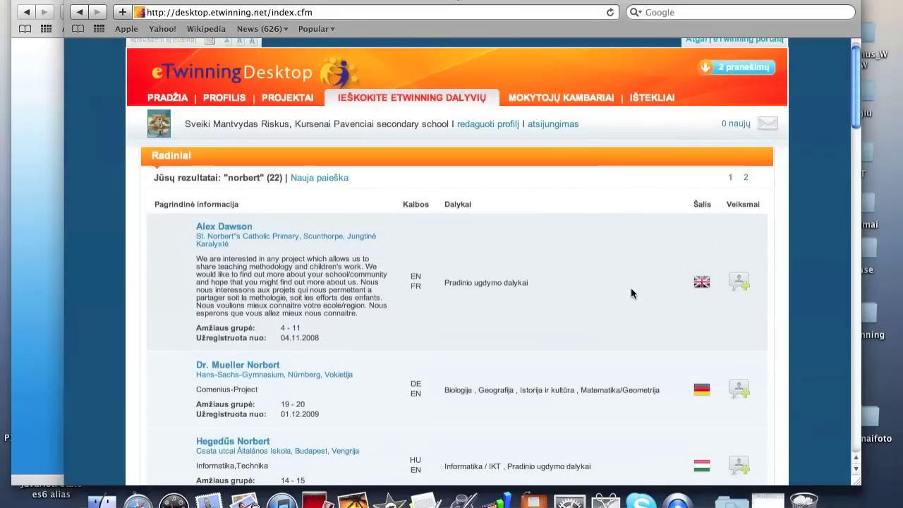
# - Start a new member search (Nauja paieška) and examine the category search criteria, including the available roles (Vaidmuo)
pyautogui.click(330, 183)
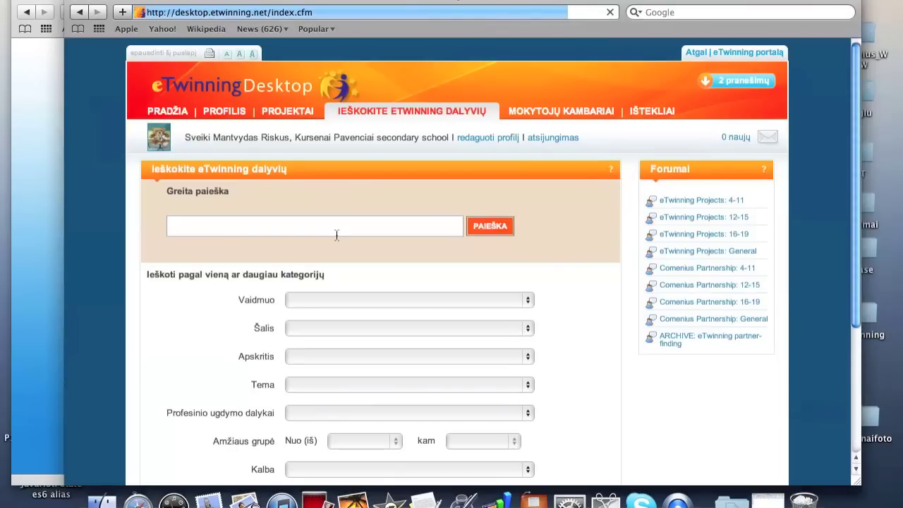
pyautogui.scroll(-3, 616, 301)
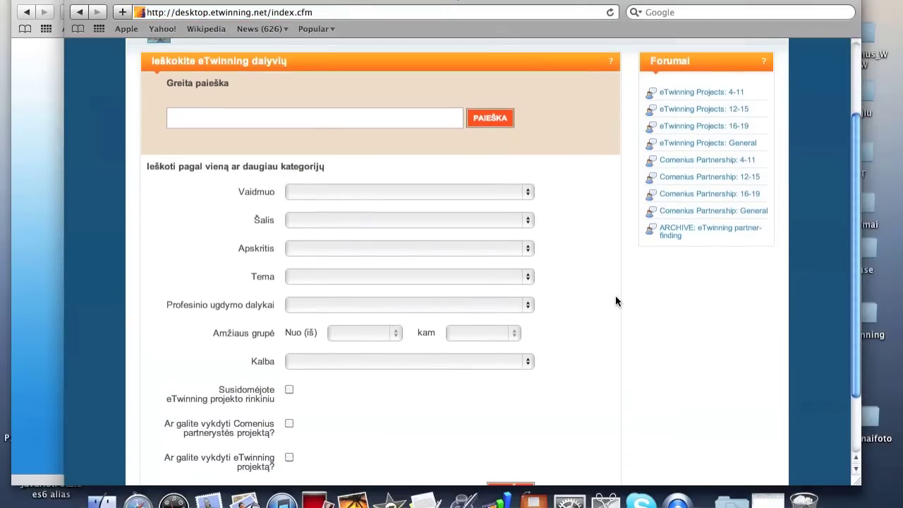
pyautogui.click(531, 194)
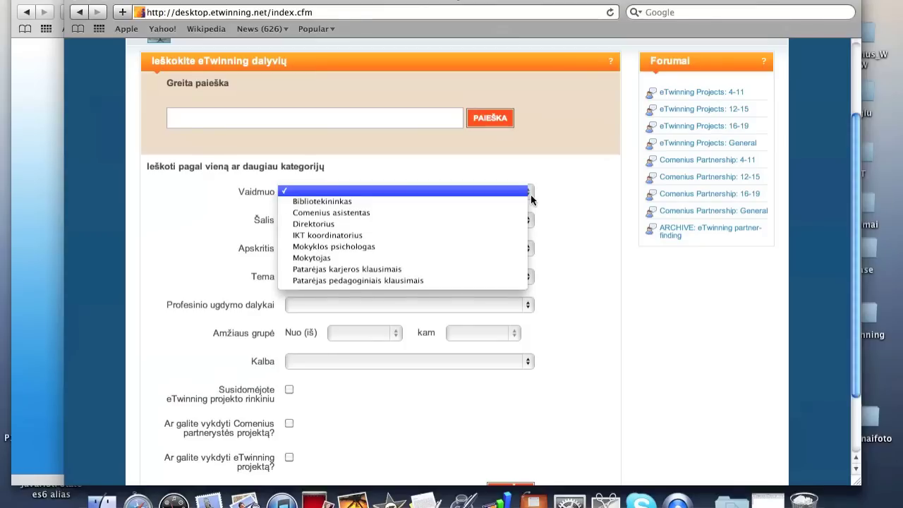
pyautogui.click(531, 196)
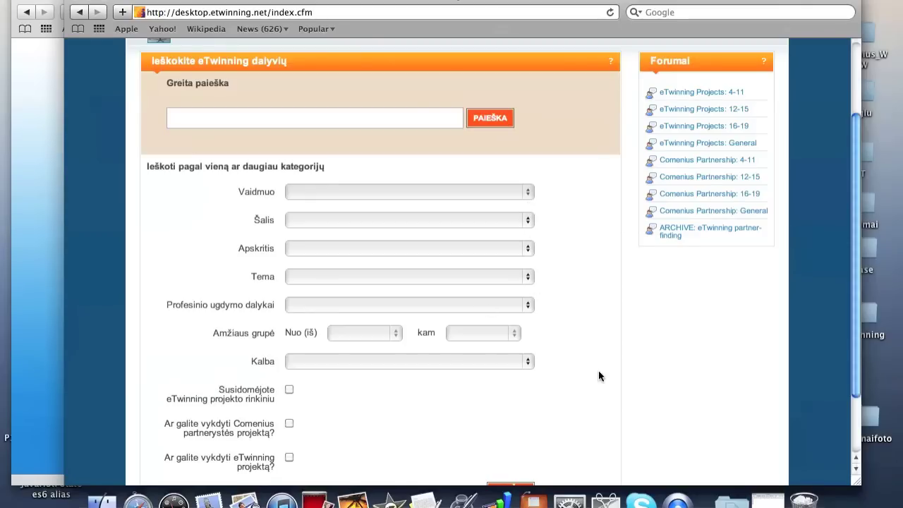
pyautogui.scroll(-1, 599, 375)
pyautogui.scroll(1, 599, 375)
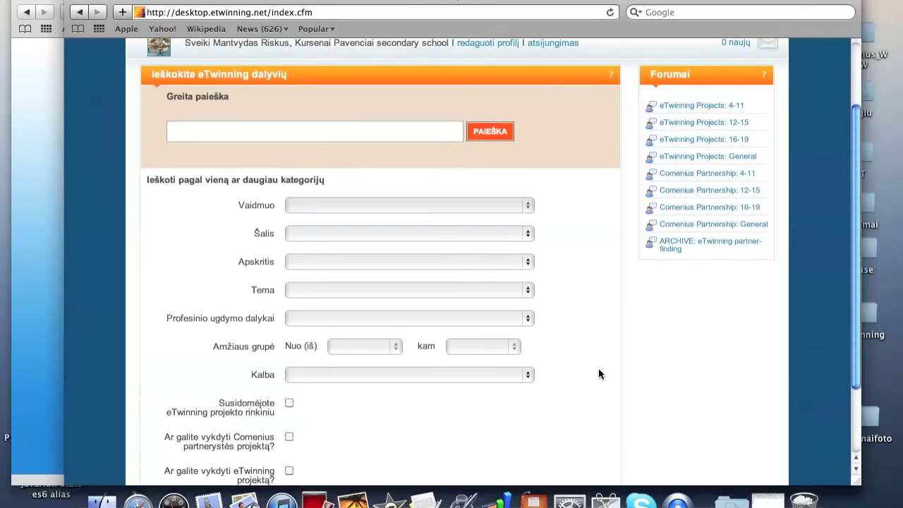
pyautogui.scroll(1, 599, 375)
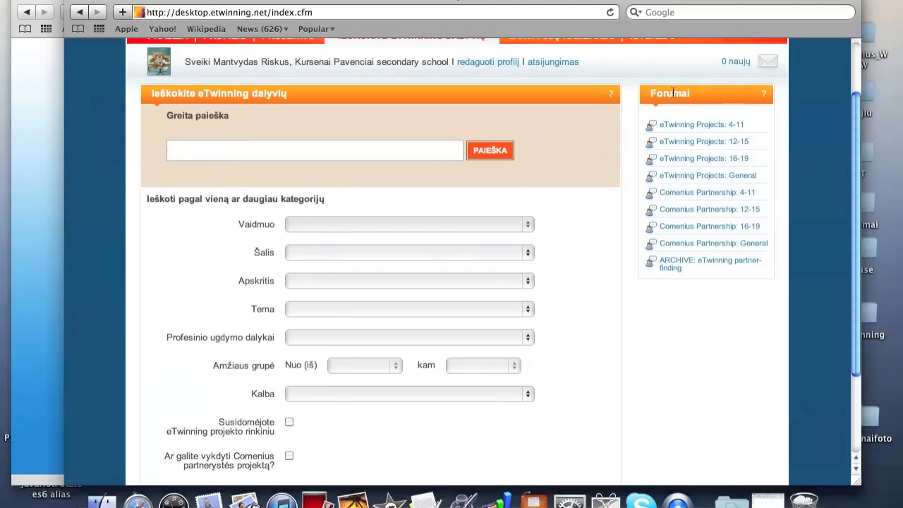
# - Open the "My school" thread in the "eTwinning Projects: 4-11" forum, read its replies, and open a replying teacher's profile
pyautogui.click(674, 126)
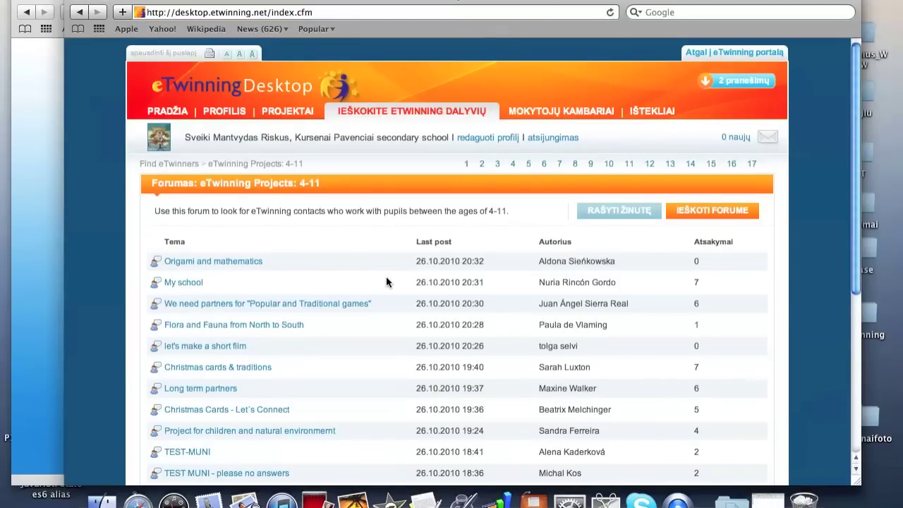
pyautogui.scroll(-3, 386, 276)
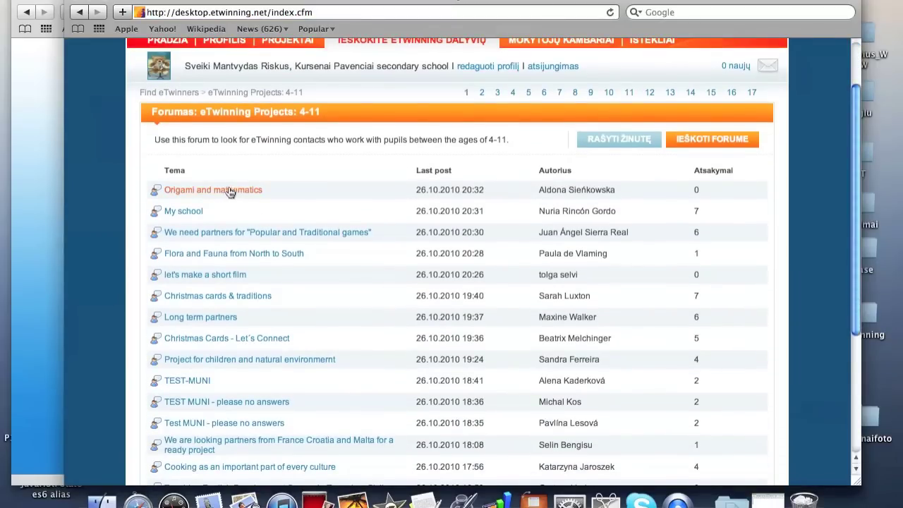
pyautogui.click(180, 214)
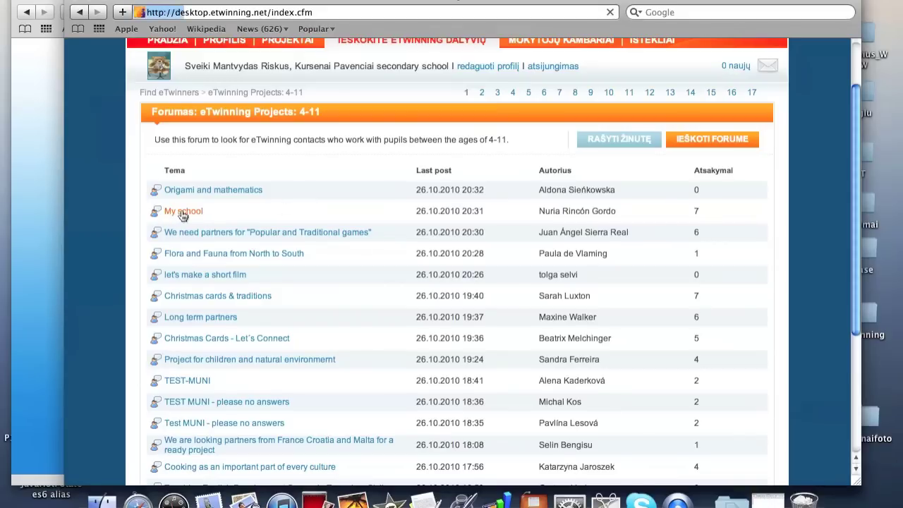
pyautogui.scroll(-2, 229, 269)
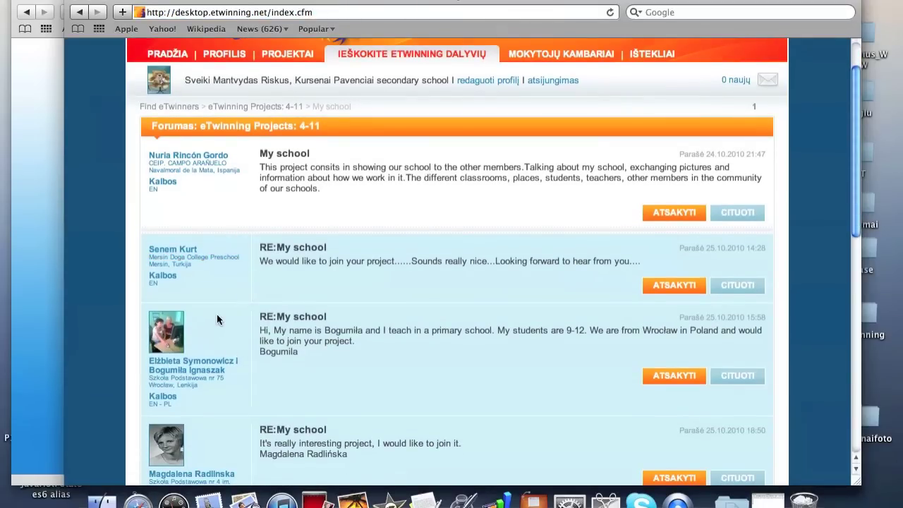
pyautogui.scroll(-1, 217, 320)
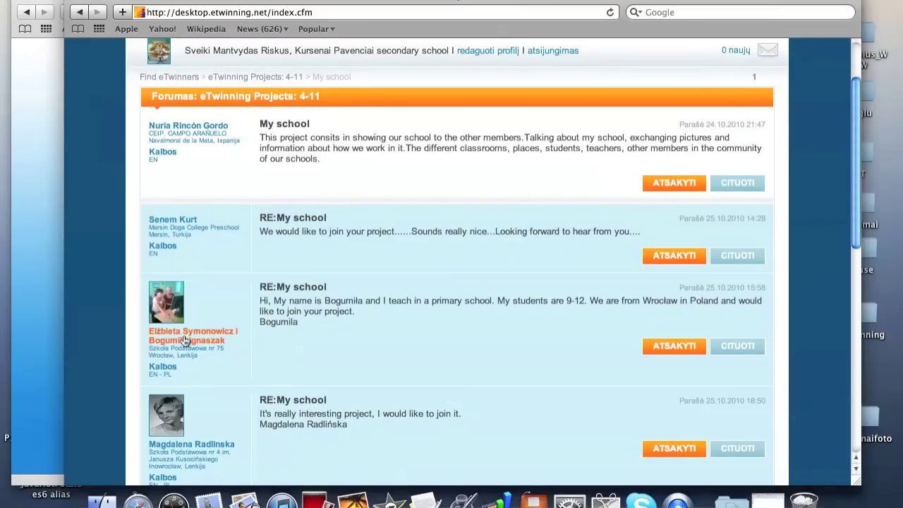
pyautogui.click(187, 337)
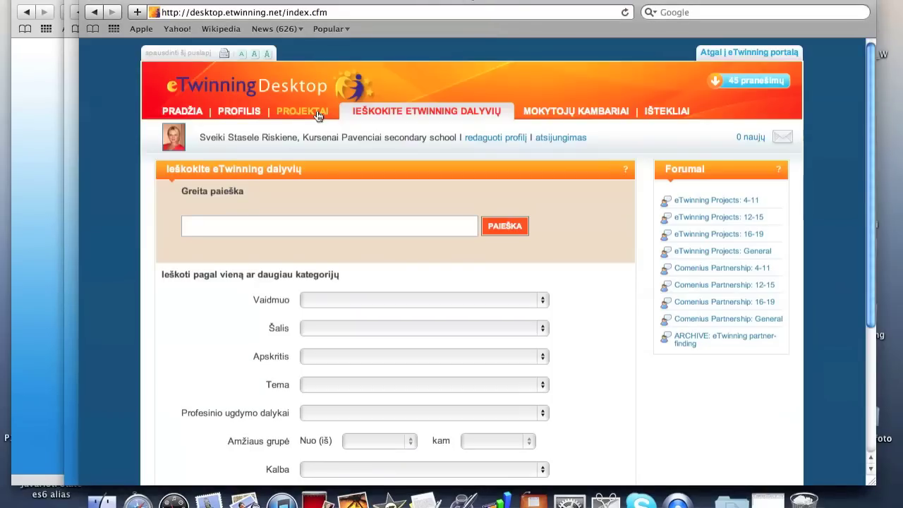
# - Open the projects section (Projektai) in the other teacher account's eTwinning Desktop window
pyautogui.click(318, 113)
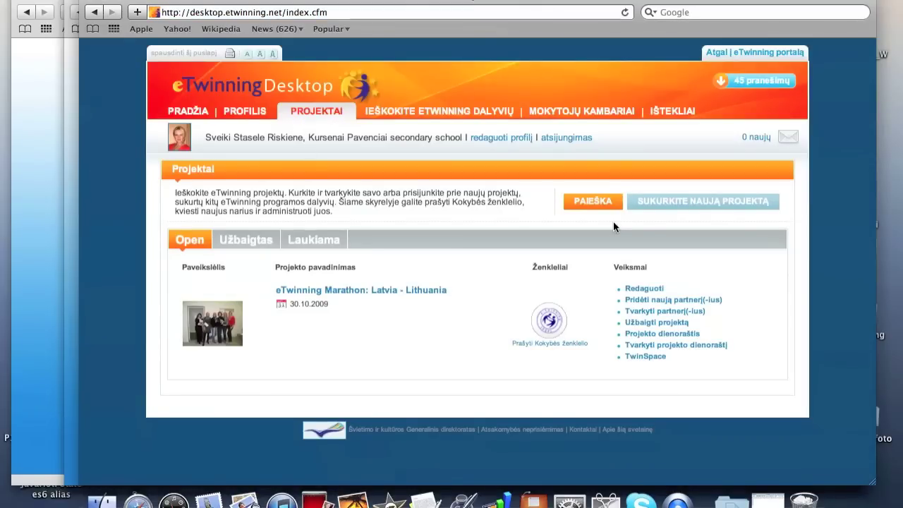
# - Start a new project (Sukurkite naują projektą) with the contact from Smiltenes Centra vidusskola, Latvija, as partner school and continue to the project description
pyautogui.click(712, 206)
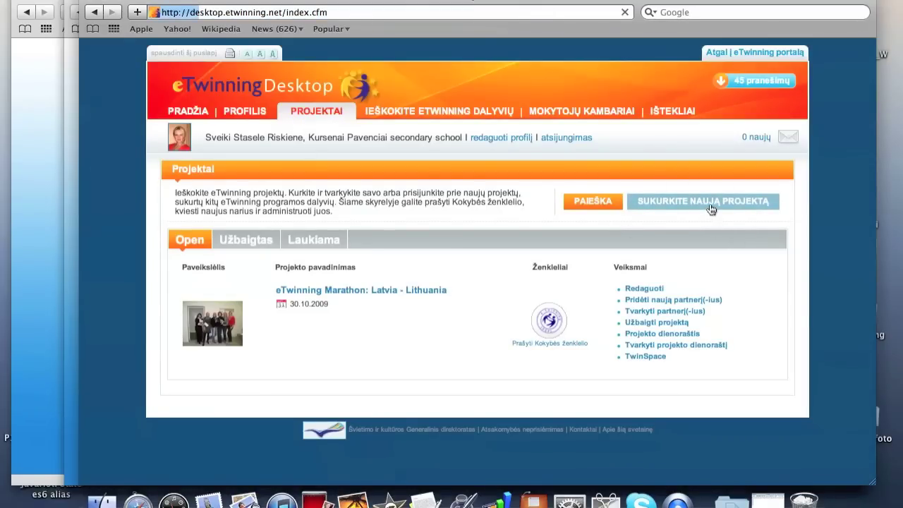
pyautogui.scroll(-3, 453, 351)
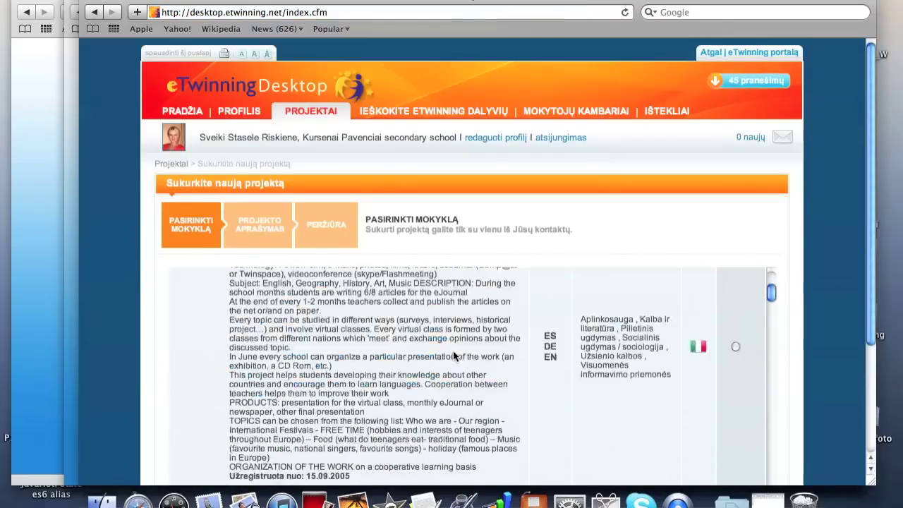
pyautogui.scroll(-10, 453, 350)
pyautogui.scroll(-5, 454, 355)
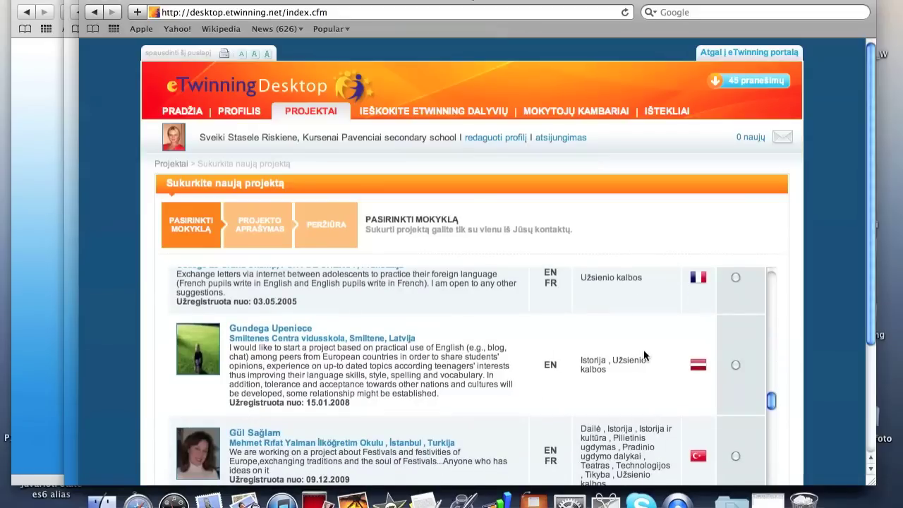
pyautogui.click(736, 366)
pyautogui.scroll(-5, 784, 289)
pyautogui.click(759, 445)
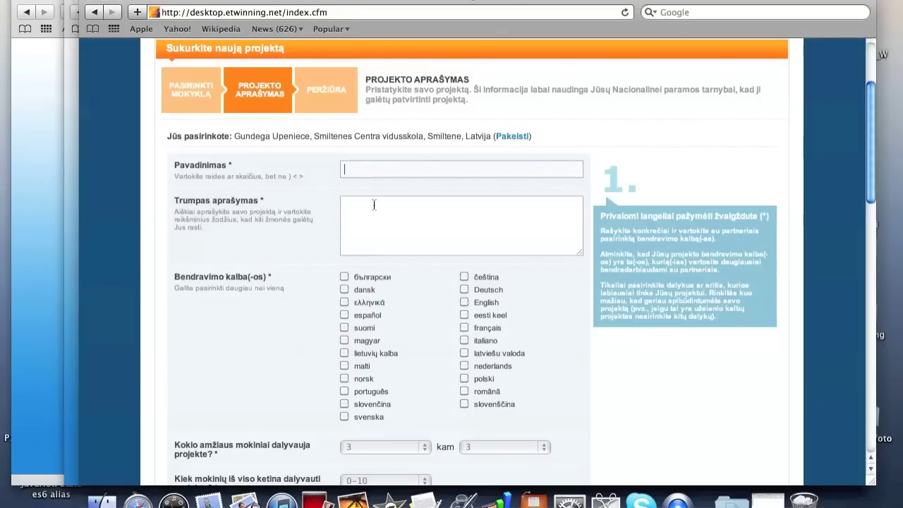
# - Examine the project description form, from title, languages, pupil ages and subjects to tools, aims, work process, expected results and the project kit question
pyautogui.scroll(-3, 309, 299)
pyautogui.scroll(-3, 309, 299)
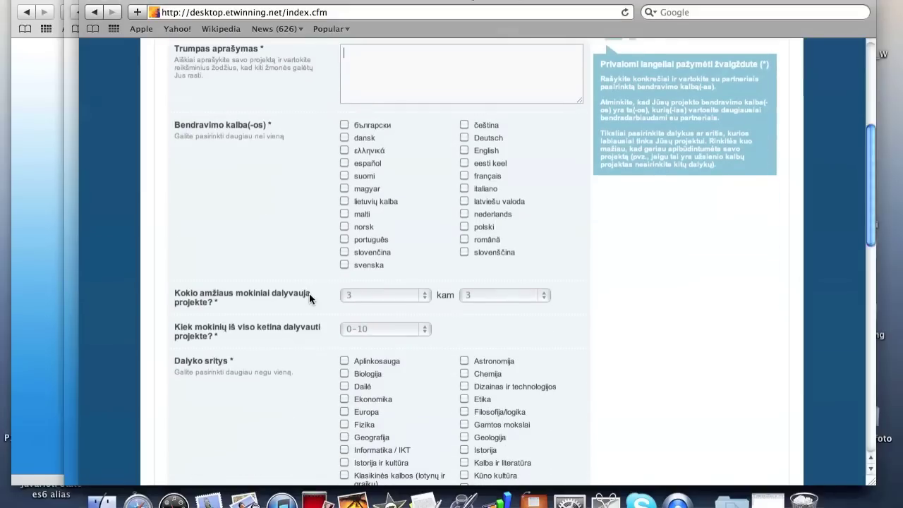
pyautogui.scroll(-4, 468, 201)
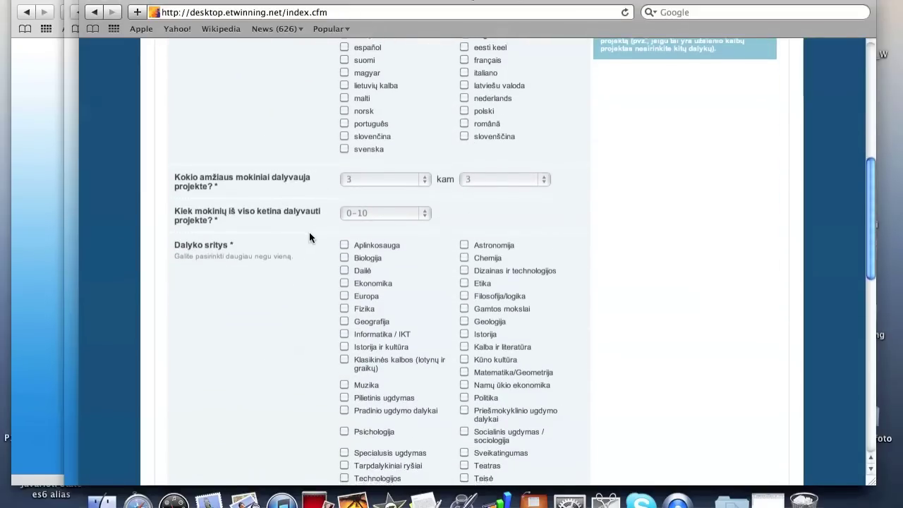
pyautogui.scroll(-3, 309, 232)
pyautogui.scroll(-7, 363, 202)
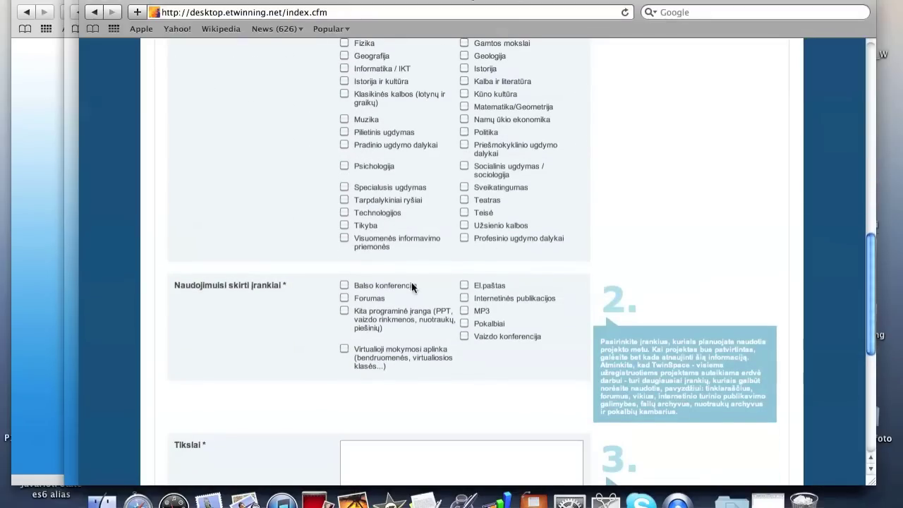
pyautogui.scroll(-6, 409, 285)
pyautogui.scroll(-4, 379, 276)
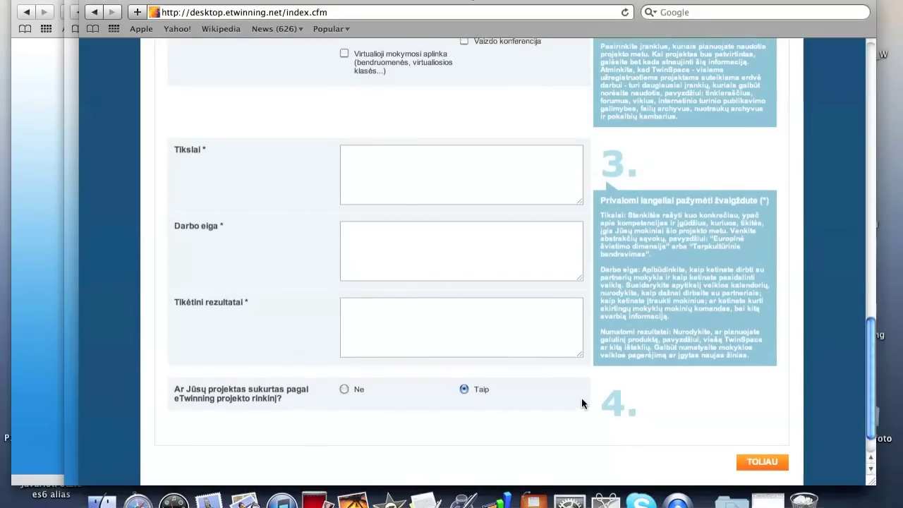
pyautogui.scroll(20, 581, 397)
pyautogui.scroll(4, 518, 305)
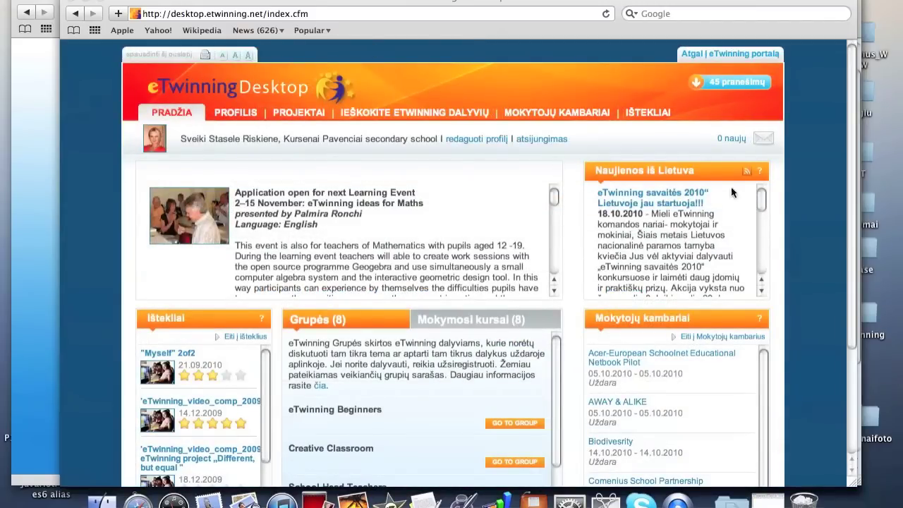
# - Open the mailbox (Pašto dėžutė) to view the received messages, and return to the start page (Pradžia)
pyautogui.click(764, 139)
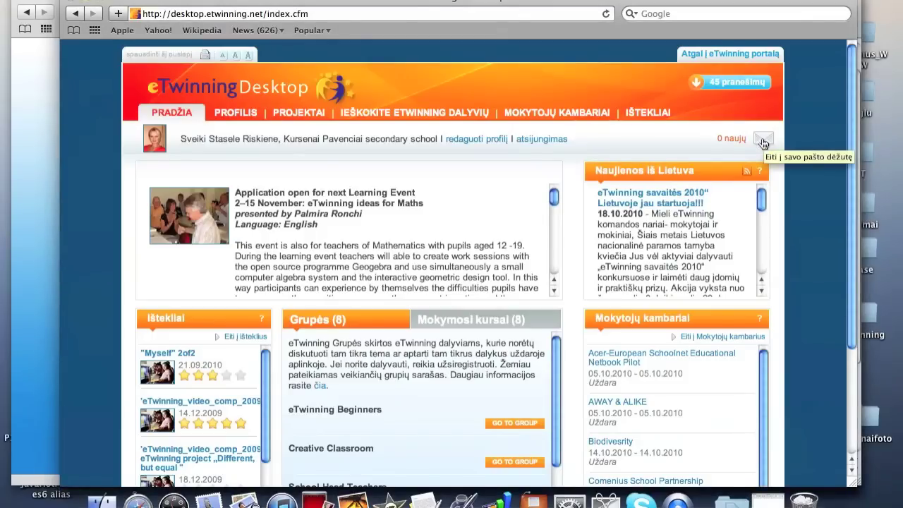
pyautogui.click(763, 143)
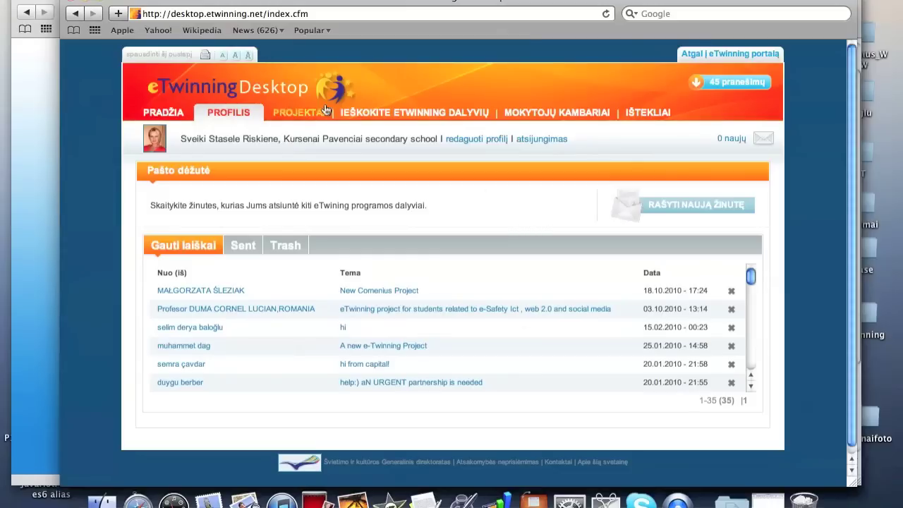
pyautogui.click(176, 114)
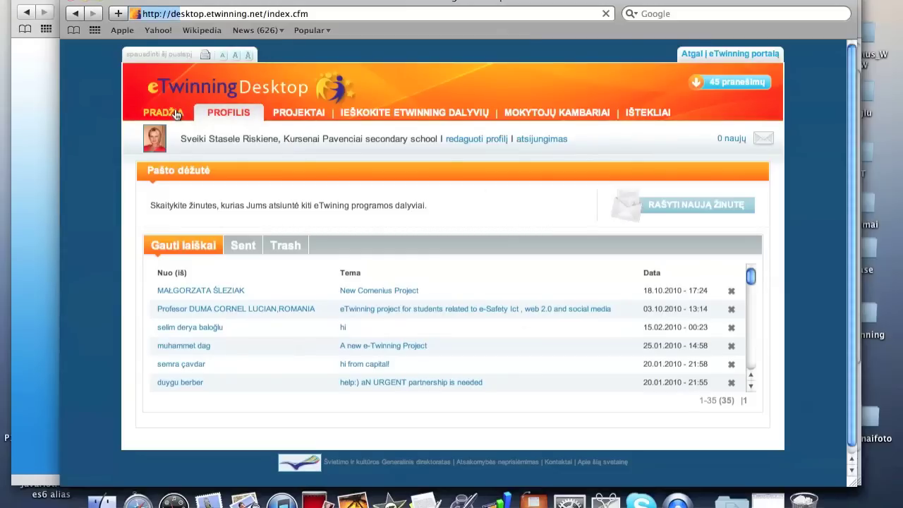